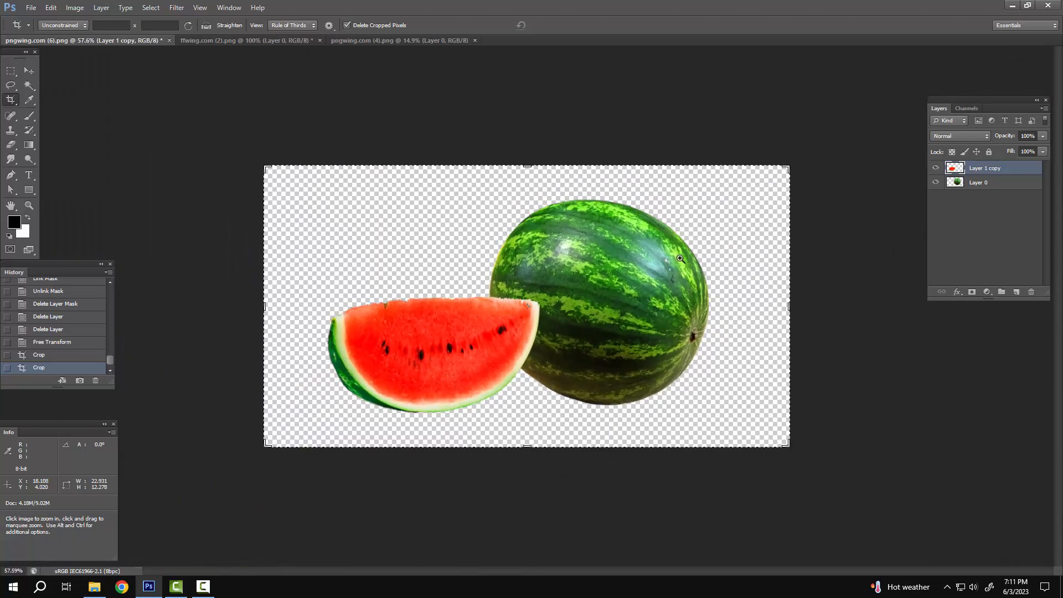
Add a new empty layer and move it beneath the whole watermelon's layer.
click(1004, 188)
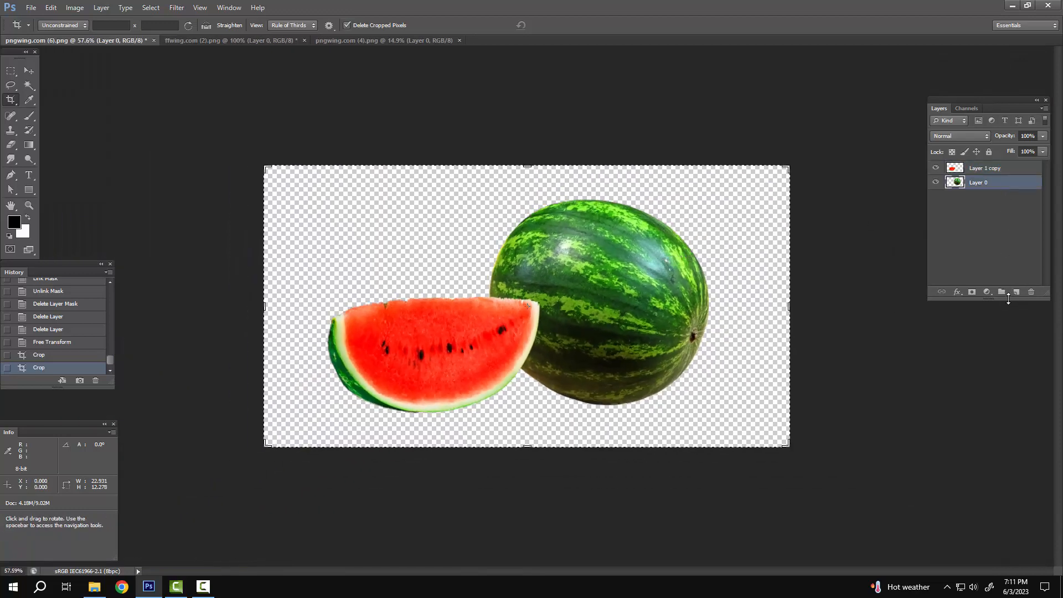
click(1016, 292)
drag(989, 187, 985, 204)
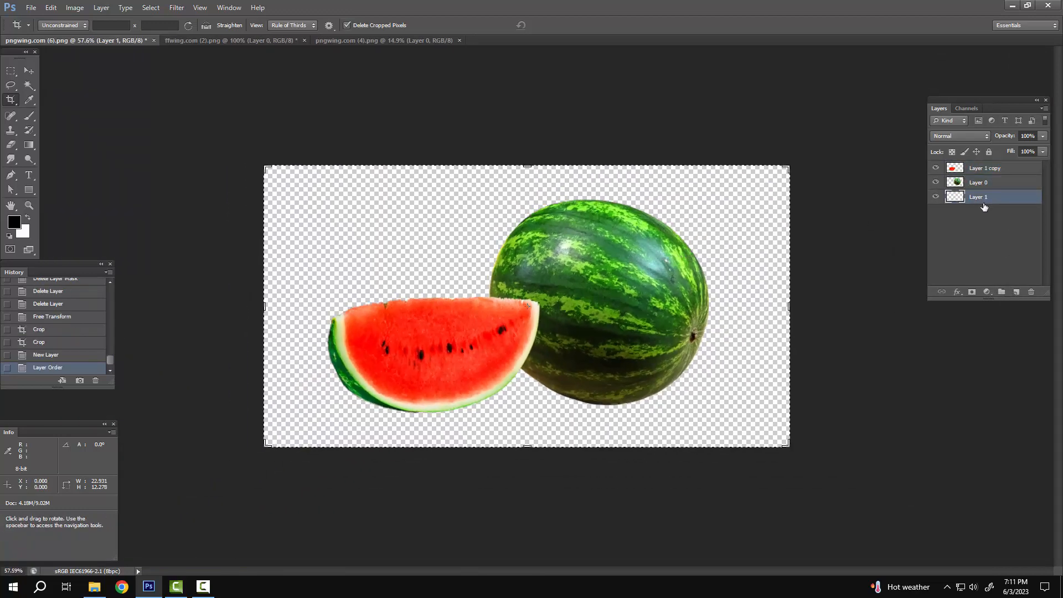
Create a gradient fill behind the watermelons using the Foreground to Background preset.
click(987, 292)
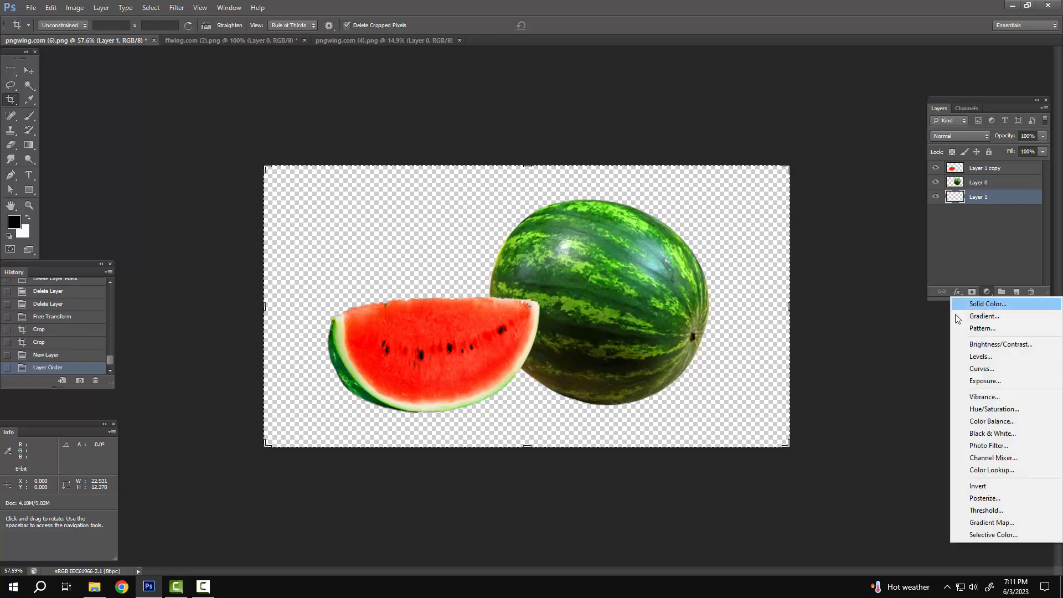
click(983, 316)
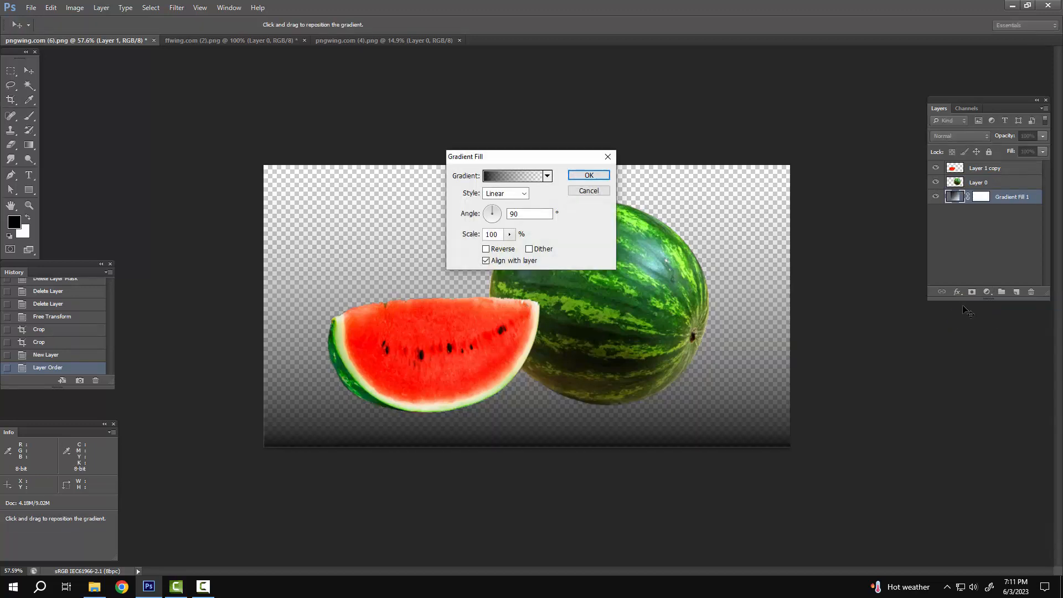
click(513, 177)
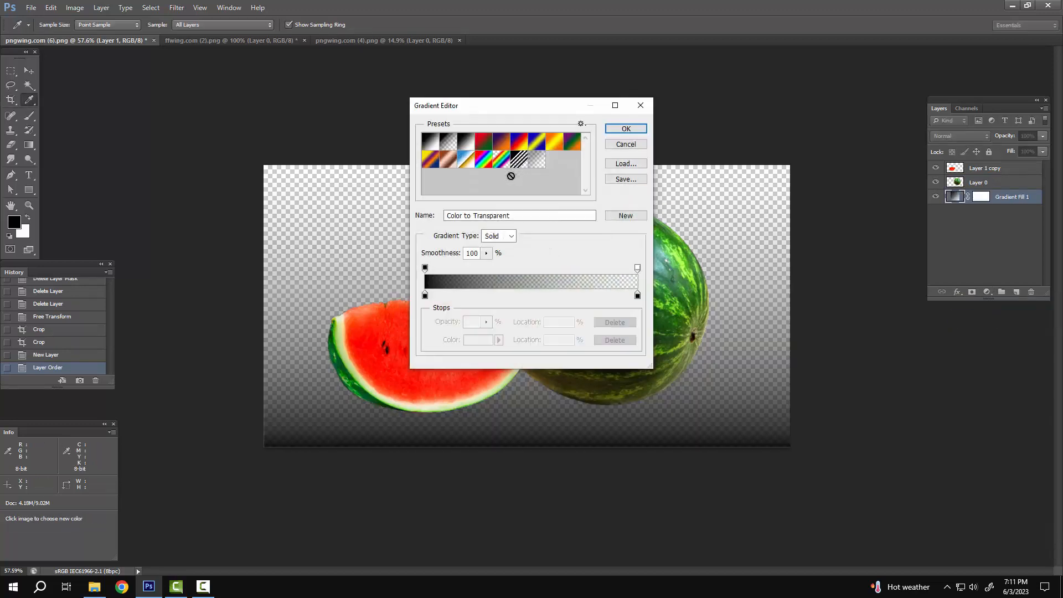
click(432, 146)
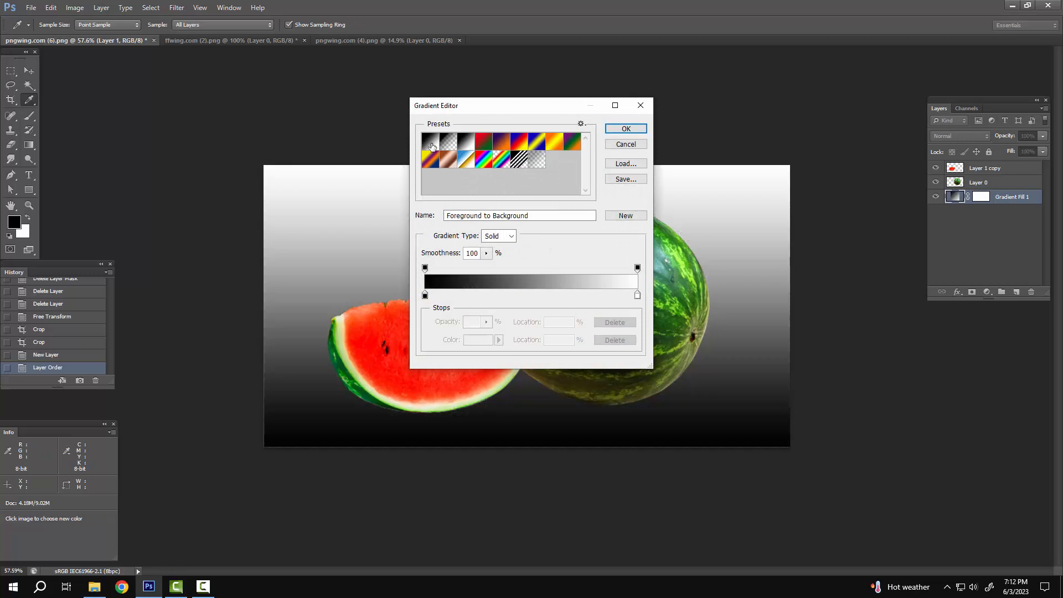
click(425, 295)
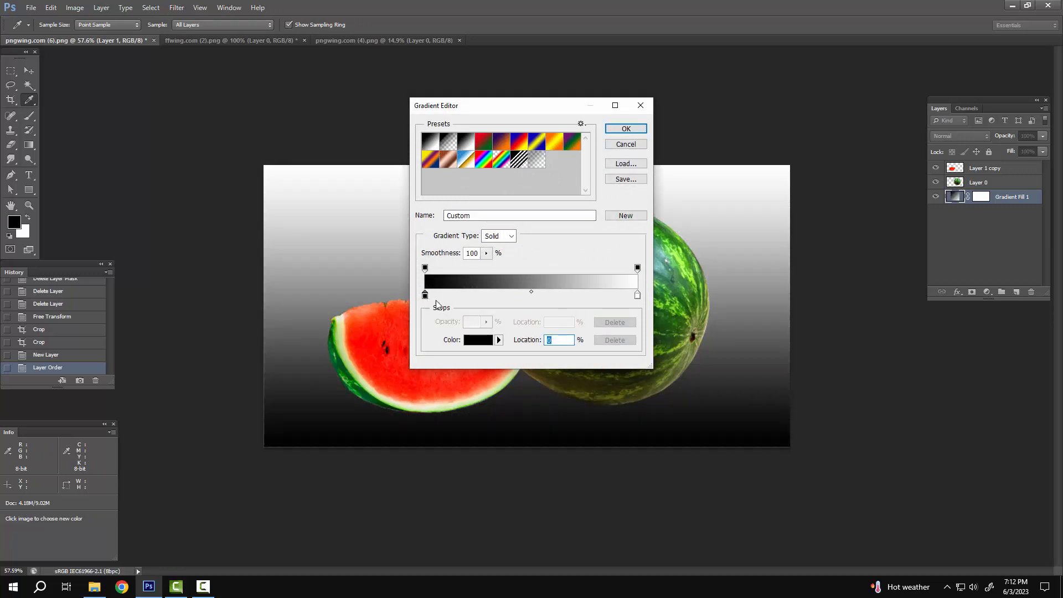
click(624, 131)
Set the gradient fill's style to Radial and reverse it so the light centre sits behind the fruit.
click(488, 249)
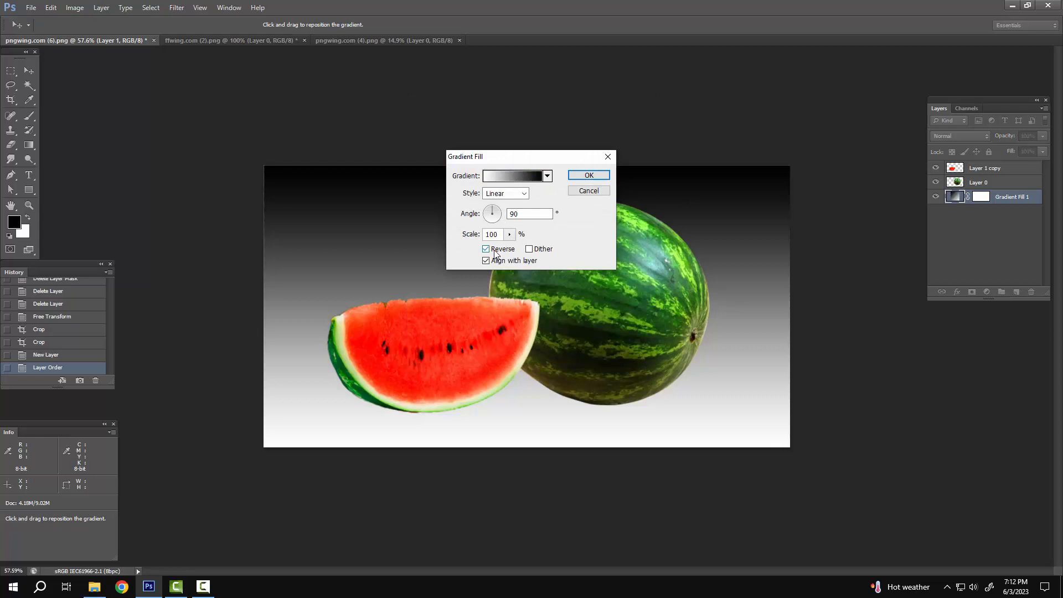
click(495, 253)
click(505, 193)
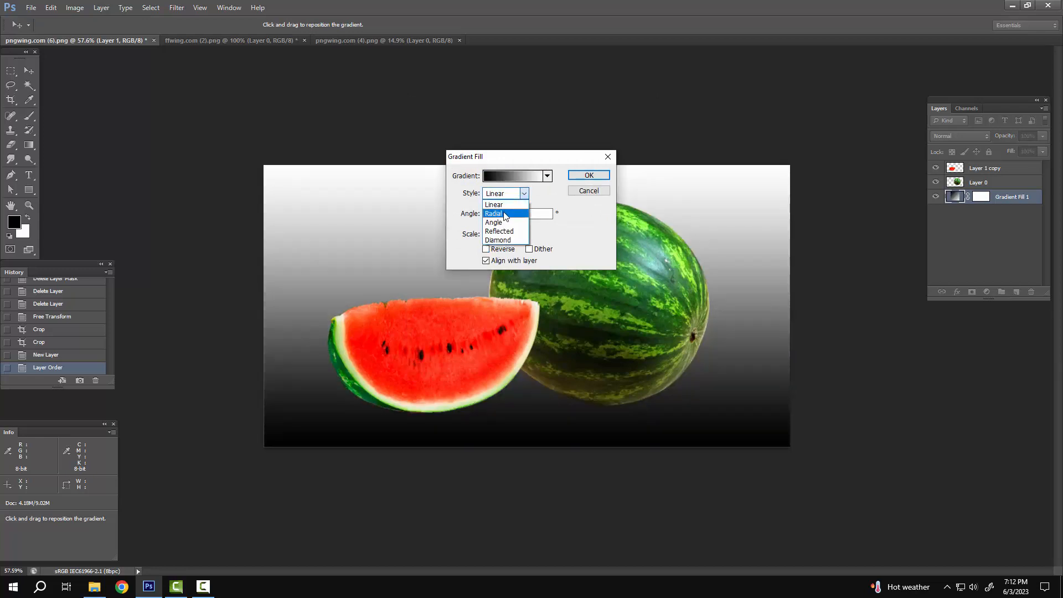
click(503, 215)
drag(548, 158, 830, 152)
click(768, 243)
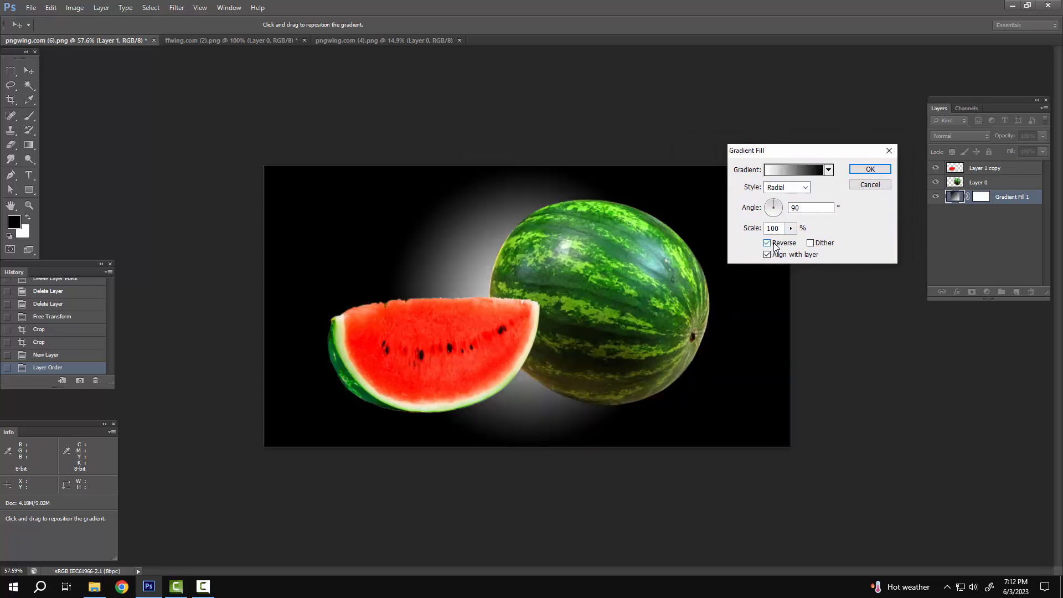
Recolour the gradient's black stop to light grey bab8b8 and apply the gradient fill.
click(814, 171)
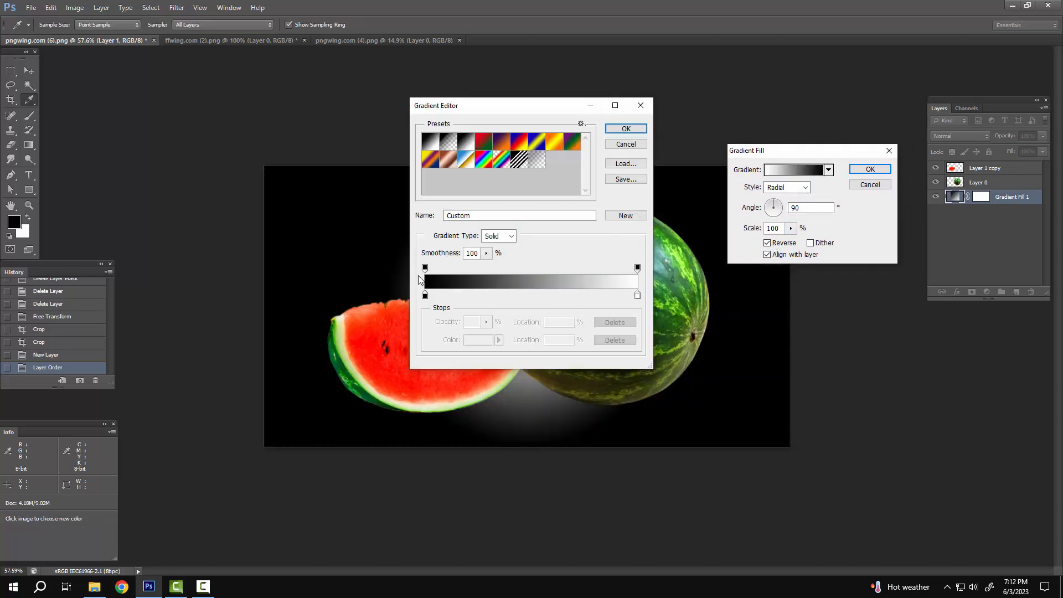
click(425, 297)
click(468, 338)
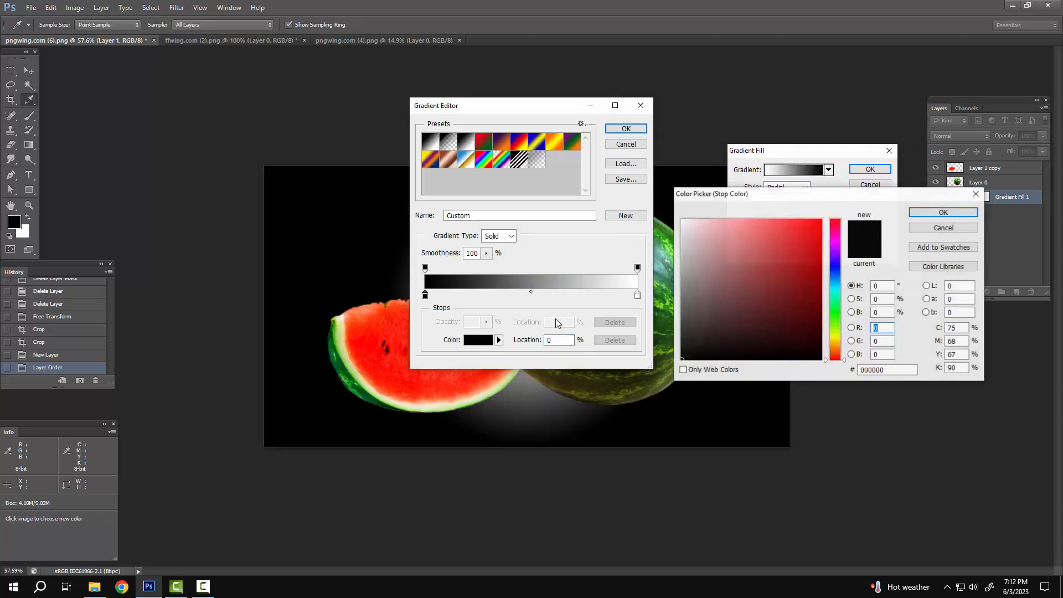
click(685, 292)
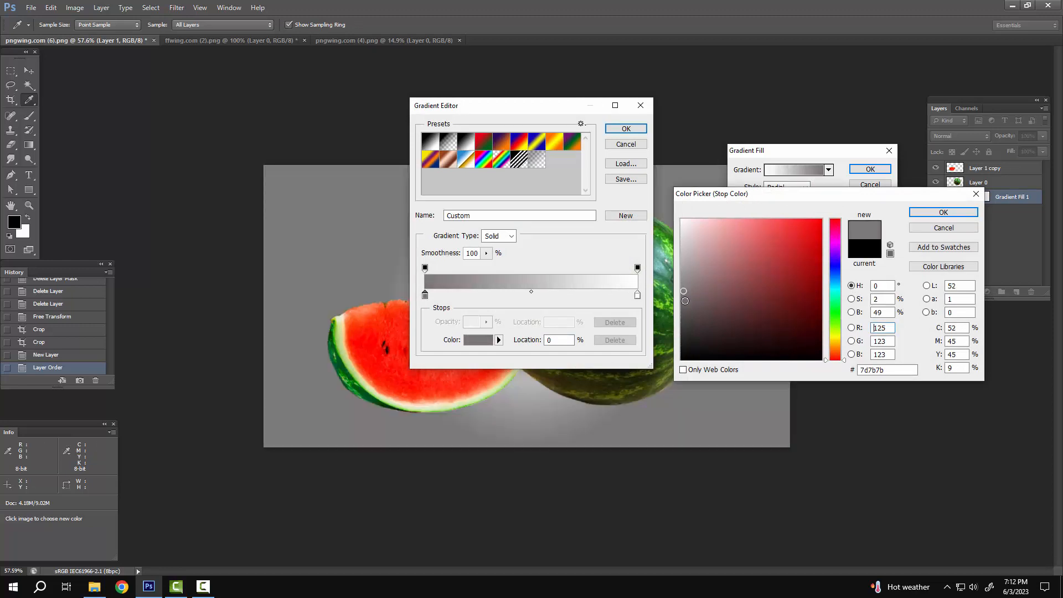
click(682, 269)
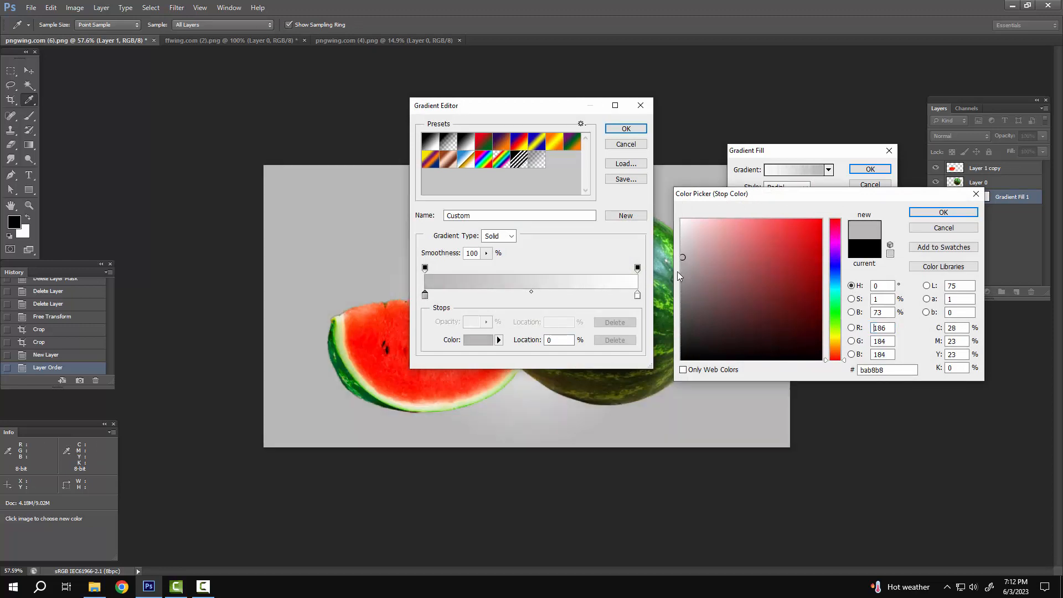
key(Return)
click(626, 128)
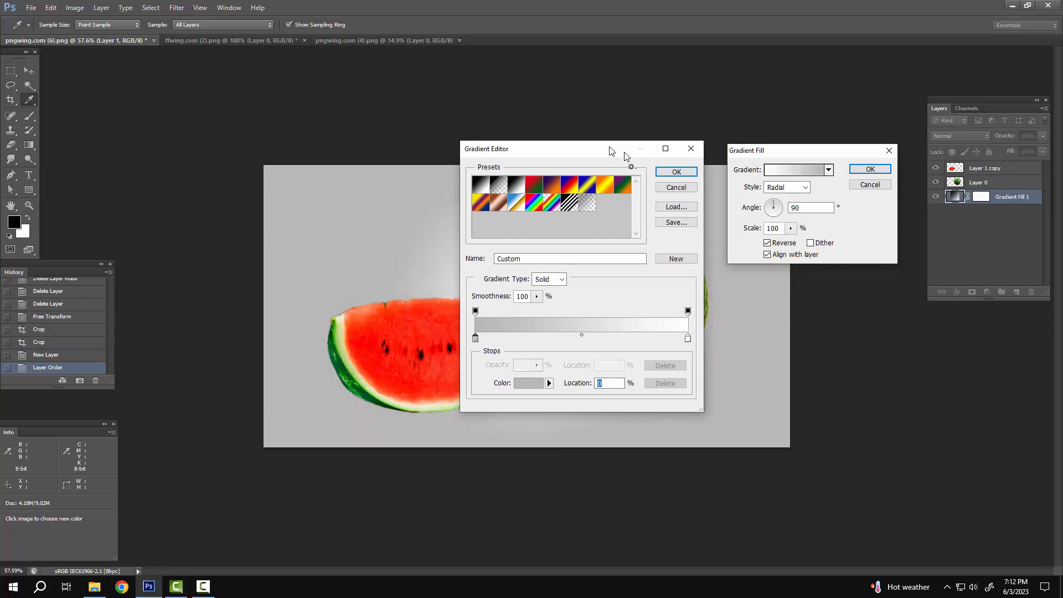
click(861, 171)
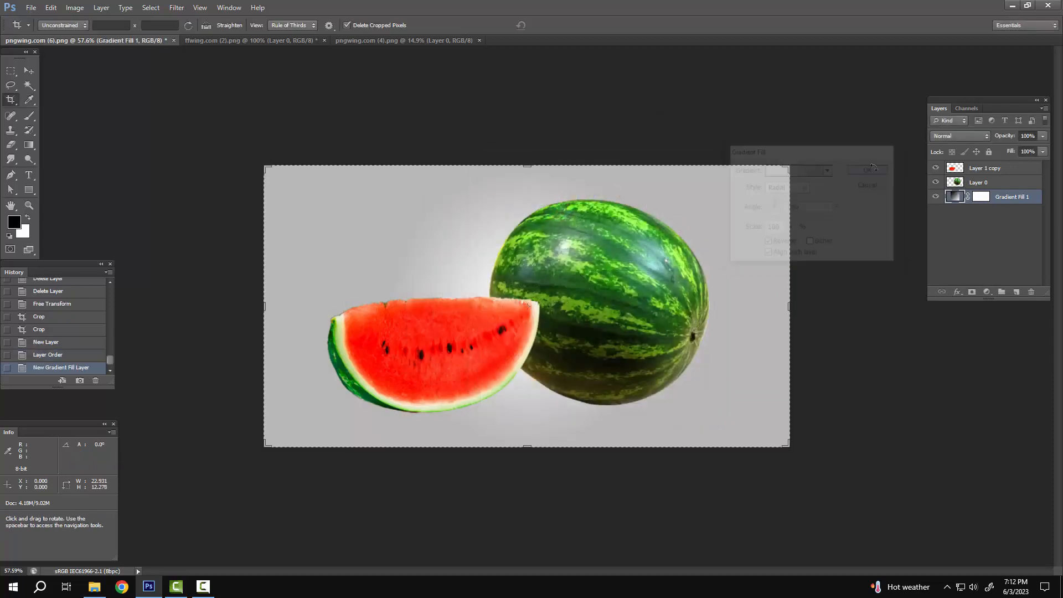
Add a new empty layer directly above the gradient fill.
drag(514, 293, 553, 258)
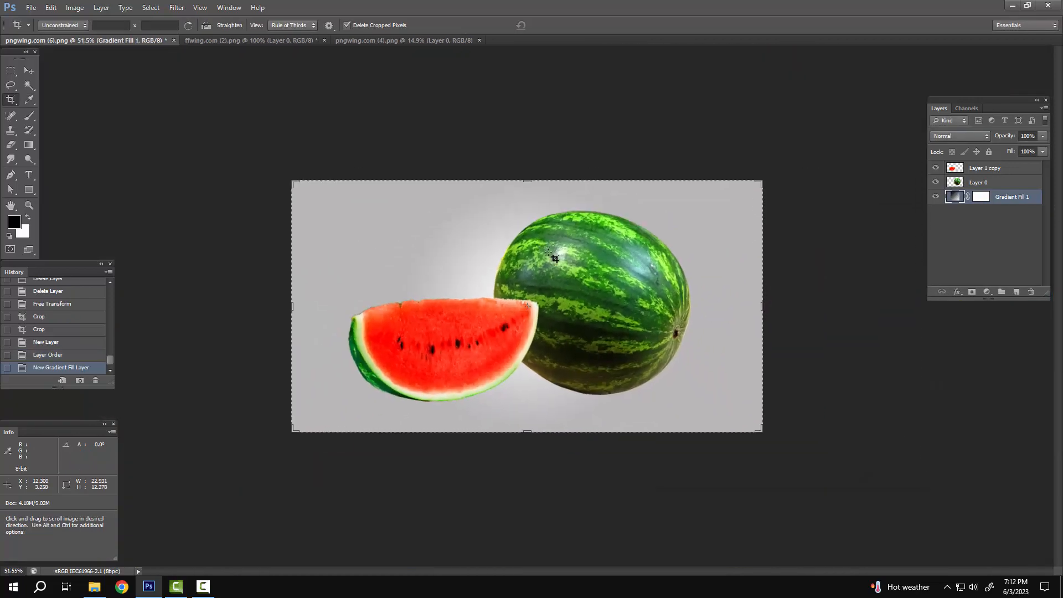
key(a)
click(1016, 292)
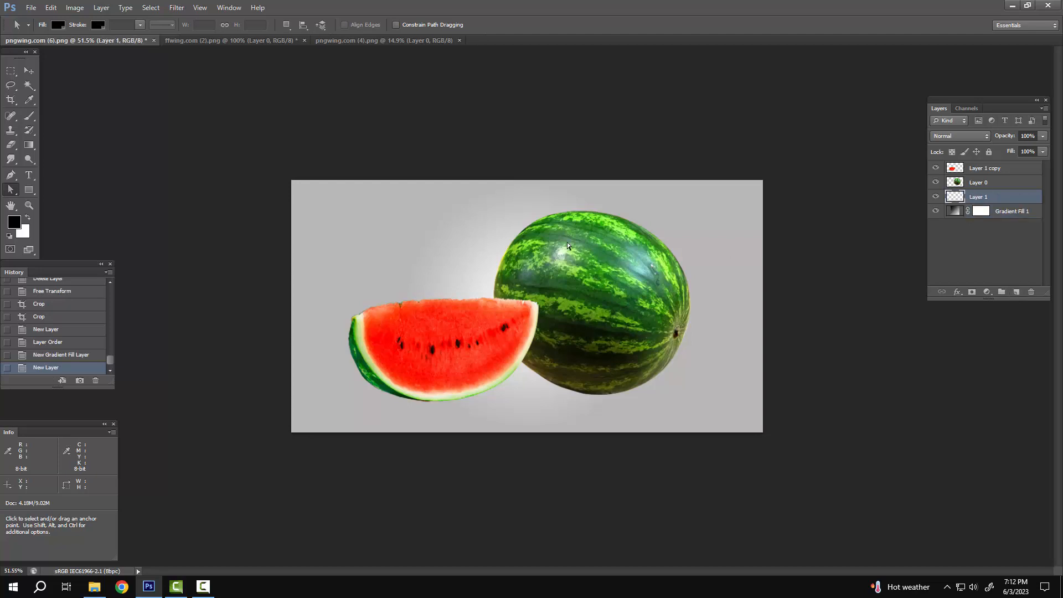
Choose the Brush tool and flatten its soft round 500 px tip to 16% roundness.
click(30, 117)
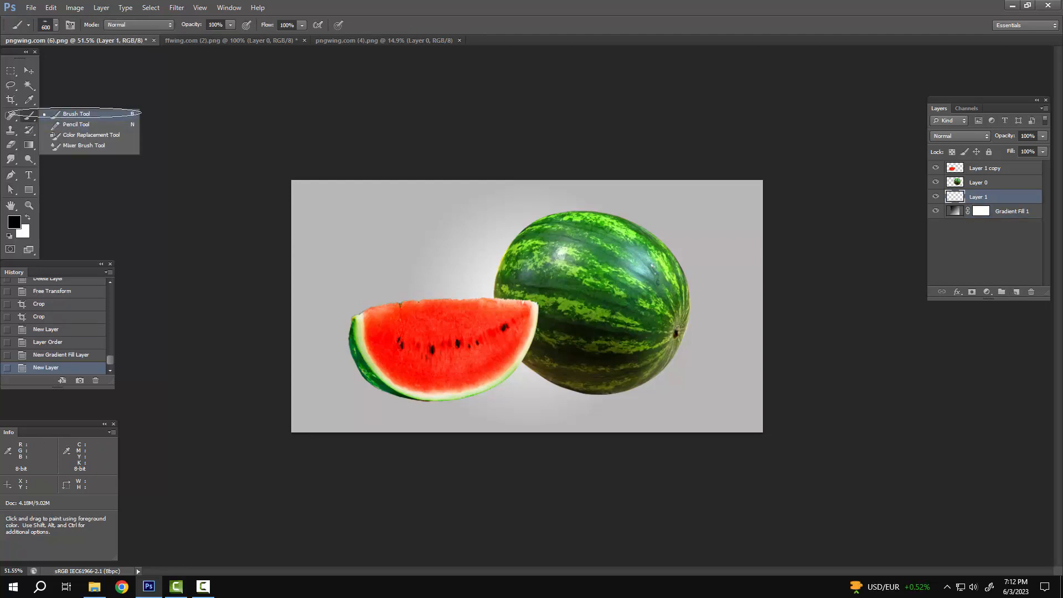
click(74, 113)
drag(425, 218, 482, 218)
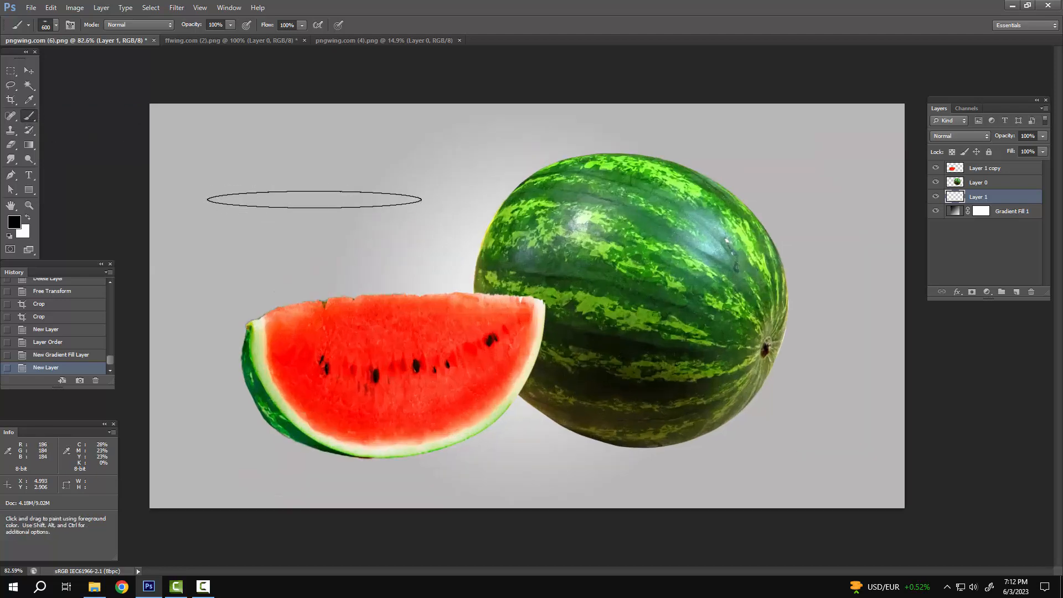
key(F5)
drag(815, 276, 808, 288)
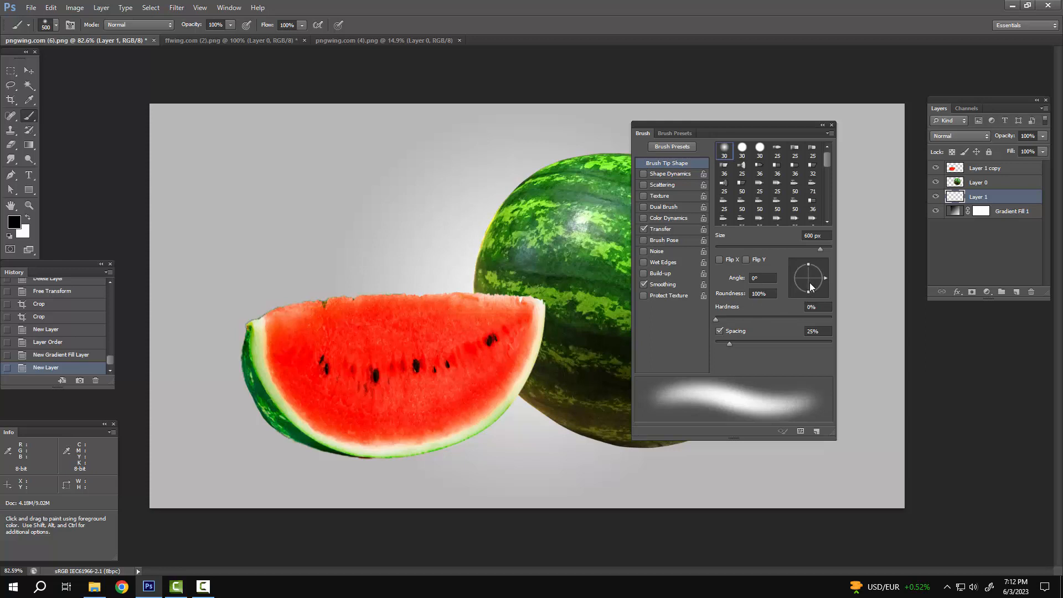
drag(808, 268, 809, 279)
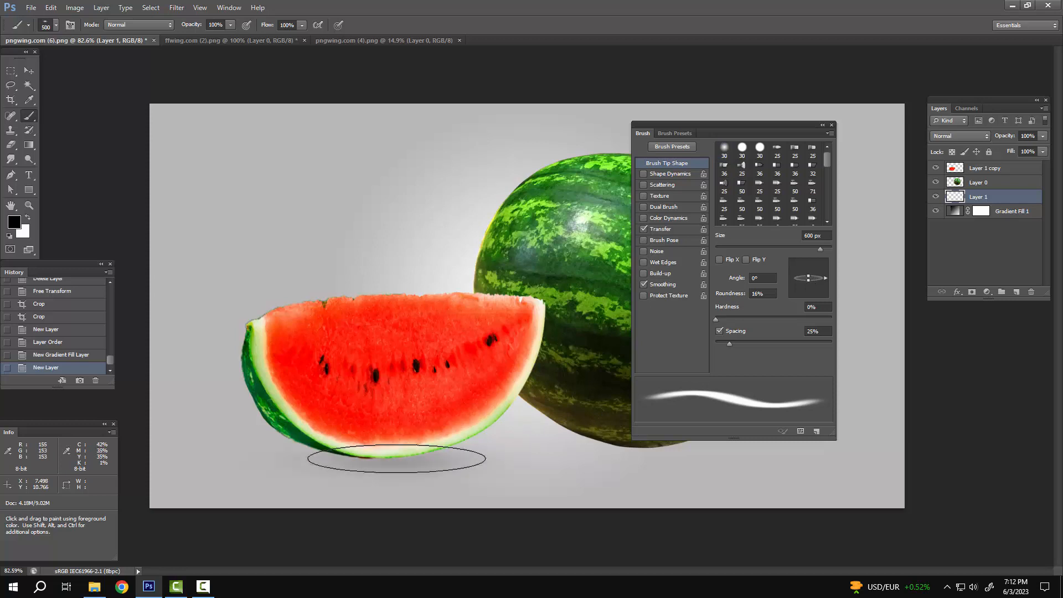
Paint soft black ground shadows under the watermelon slice and the whole watermelon, and close the brush settings.
click(400, 455)
click(396, 460)
key(Tab)
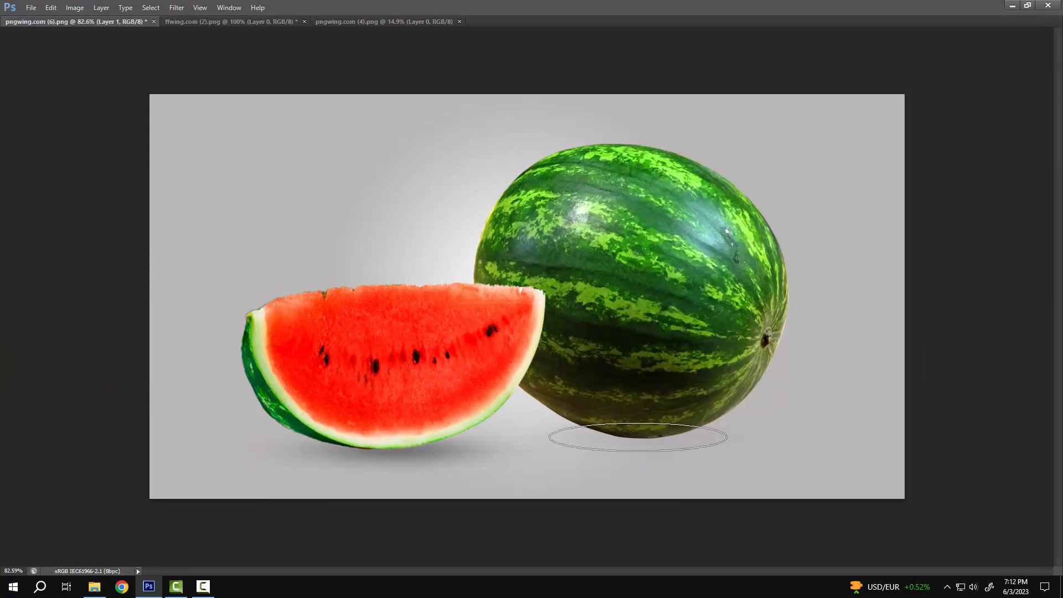
key(Tab)
scroll(564, 354, down, 3)
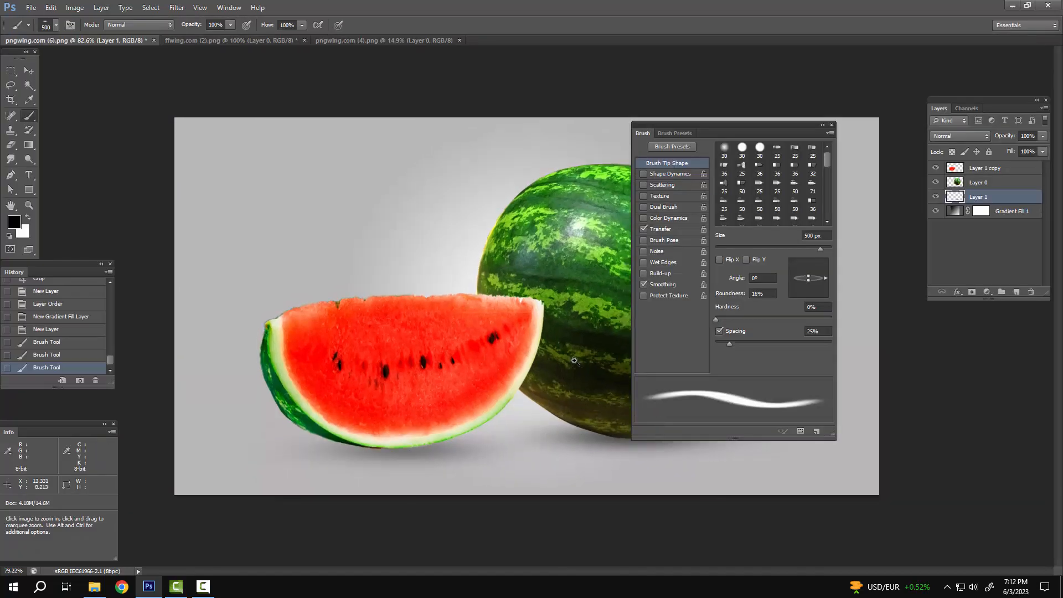
click(831, 125)
key(a)
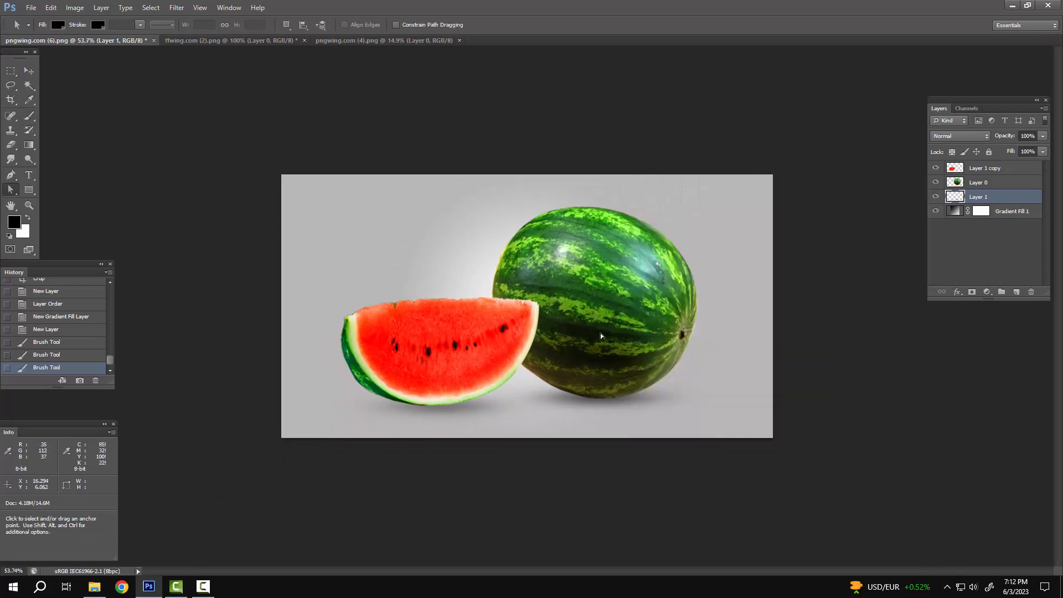
Select the red flesh of the slice on the Layer 1 copy layer with the Quick Selection tool.
scroll(600, 334, down, 2)
scroll(578, 320, up, 1)
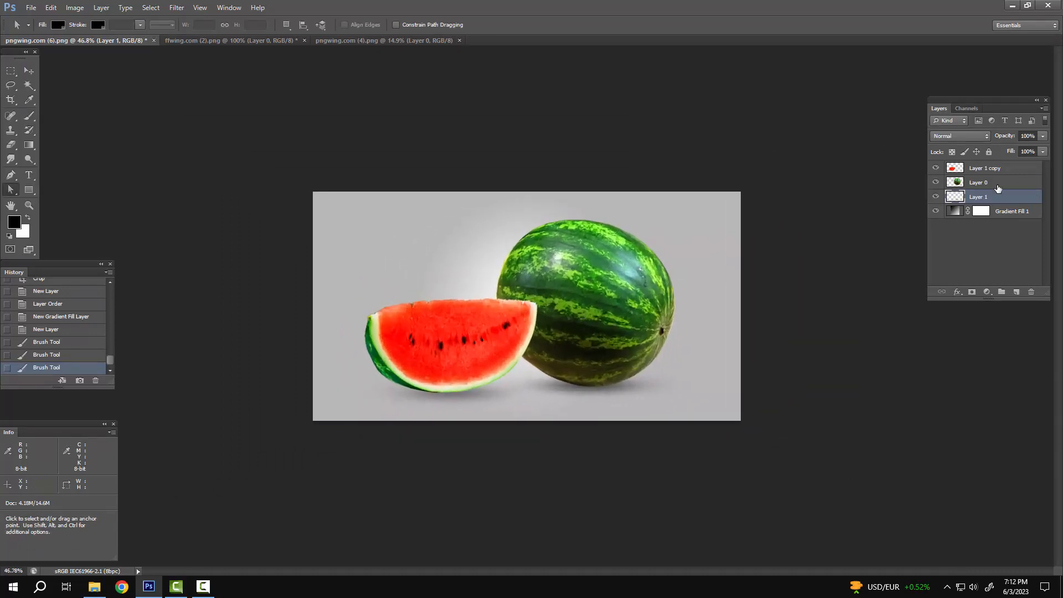
scroll(601, 290, up, 3)
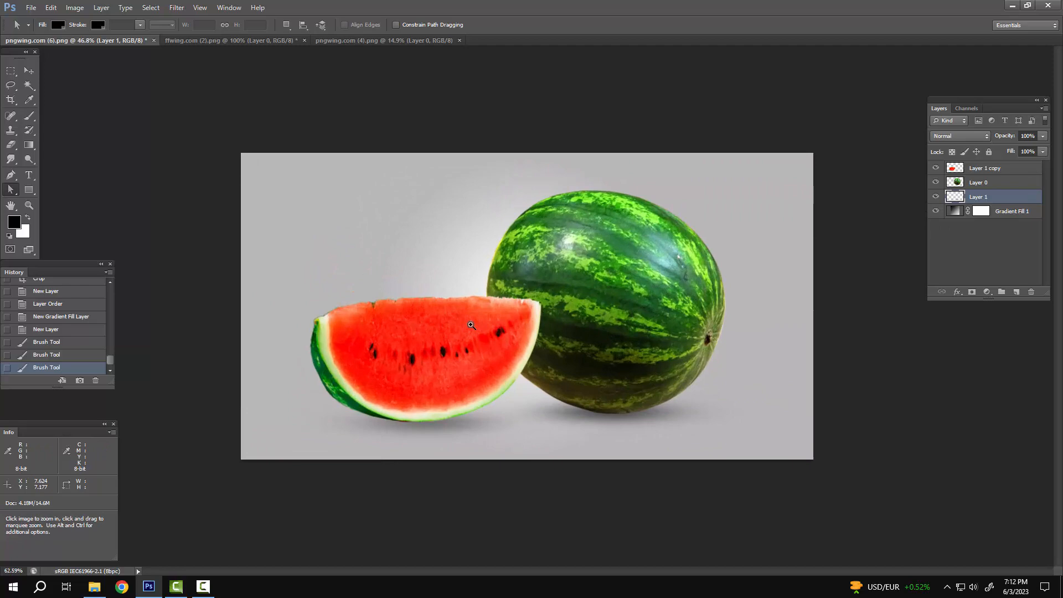
click(29, 86)
click(54, 87)
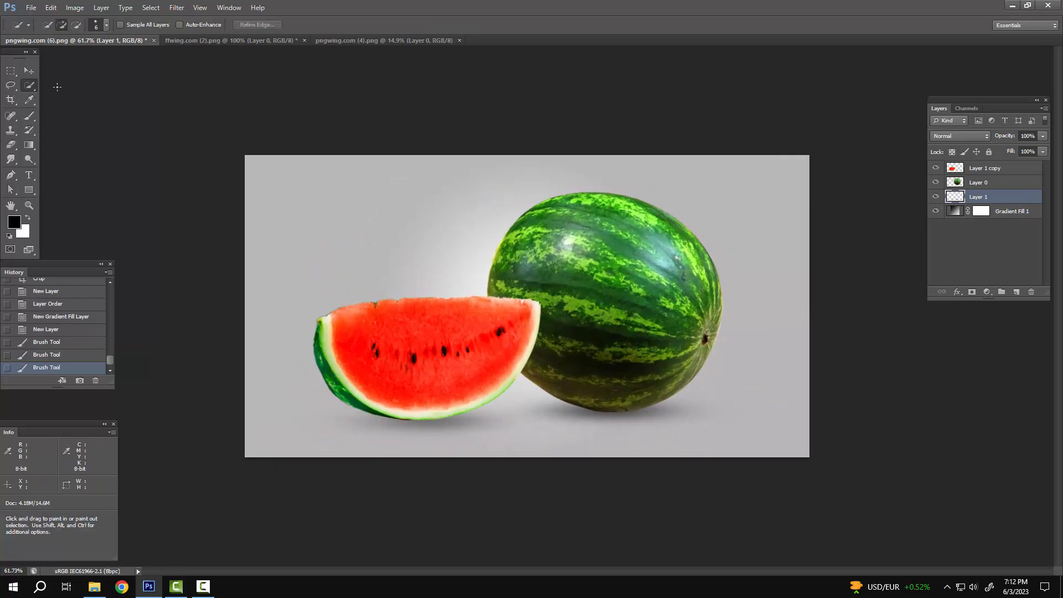
scroll(483, 380, up, 9)
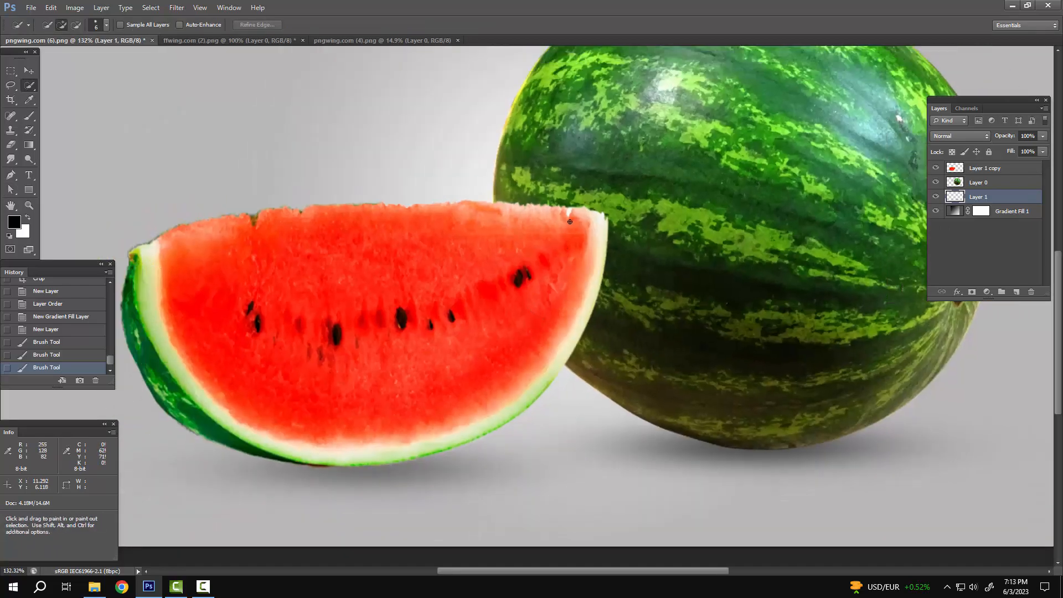
key(alt+bracketright)
key(alt+bracketright)
key(Tab)
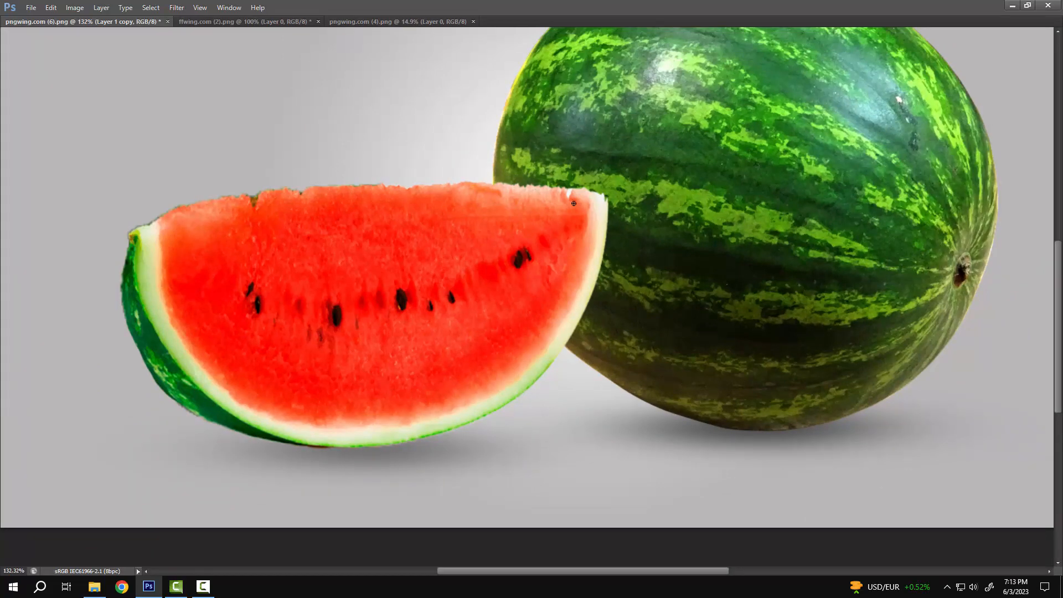
drag(502, 291, 486, 263)
mouse_move(595, 226)
mouse_down()
mouse_move(598, 196)
mouse_move(596, 264)
mouse_move(558, 347)
mouse_move(563, 340)
mouse_move(519, 388)
mouse_move(418, 438)
mouse_move(450, 423)
mouse_move(422, 433)
mouse_up()
mouse_move(263, 423)
mouse_down()
mouse_move(222, 399)
mouse_move(244, 421)
mouse_move(159, 333)
mouse_up()
Refine the selection along the upper edge of the slice's red flesh, including the white notch near its corner.
scroll(318, 221, up, 3)
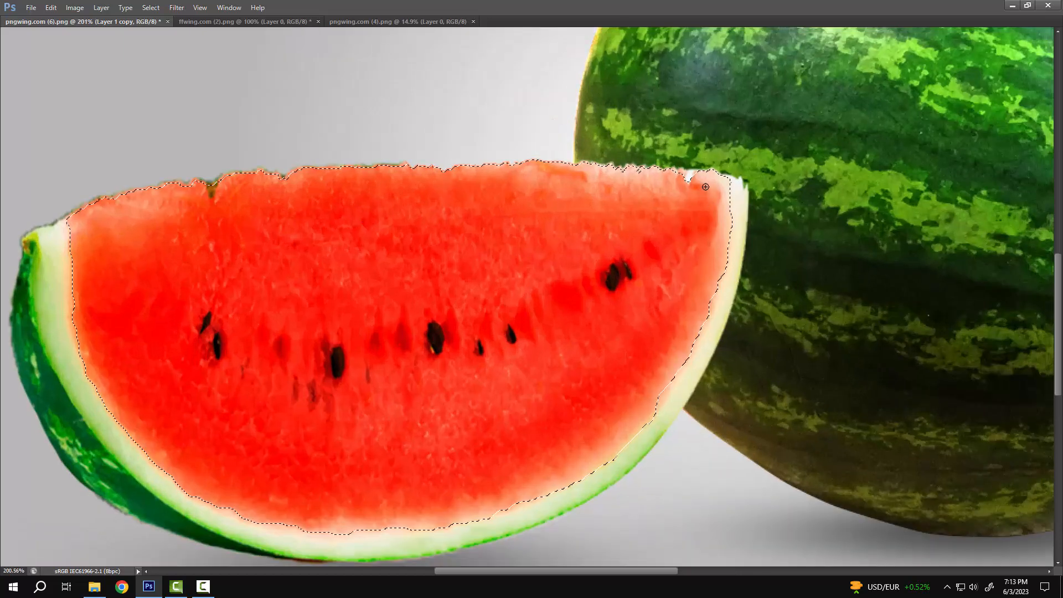
drag(432, 194, 340, 200)
click(340, 194)
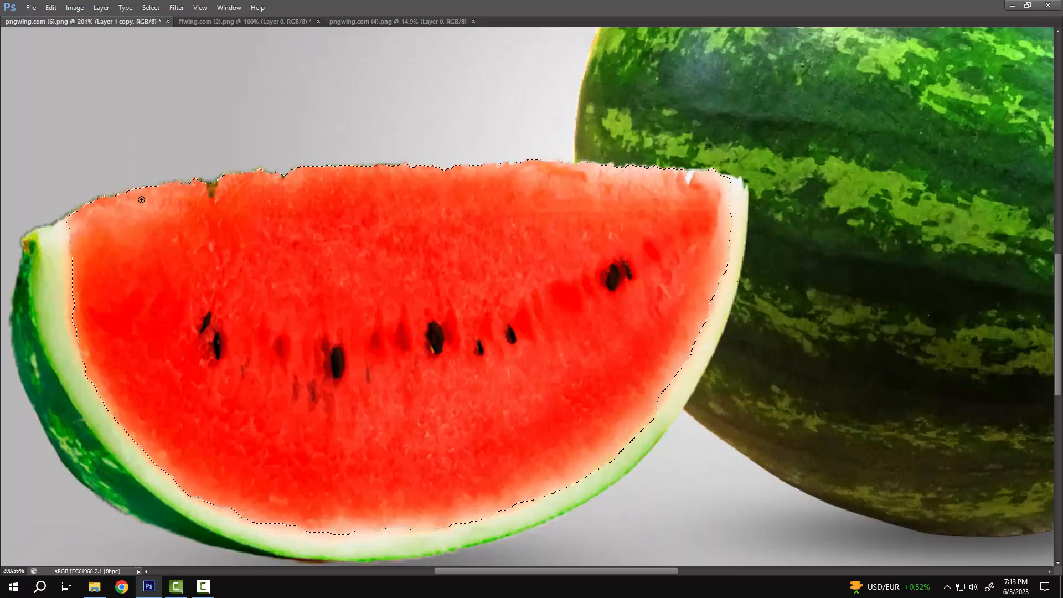
drag(407, 172, 545, 181)
scroll(663, 219, down, 5)
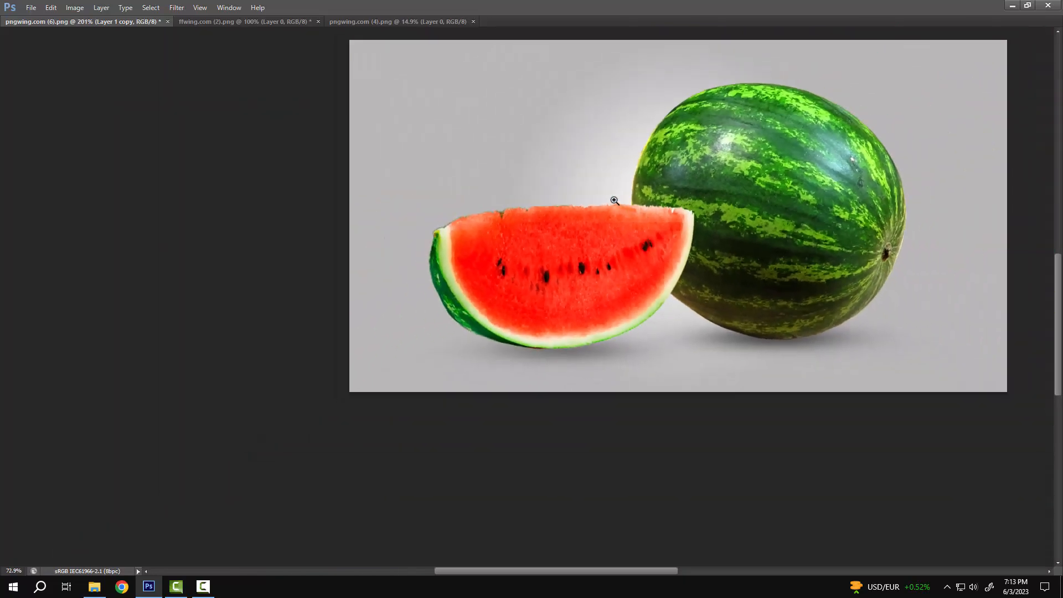
key(Tab)
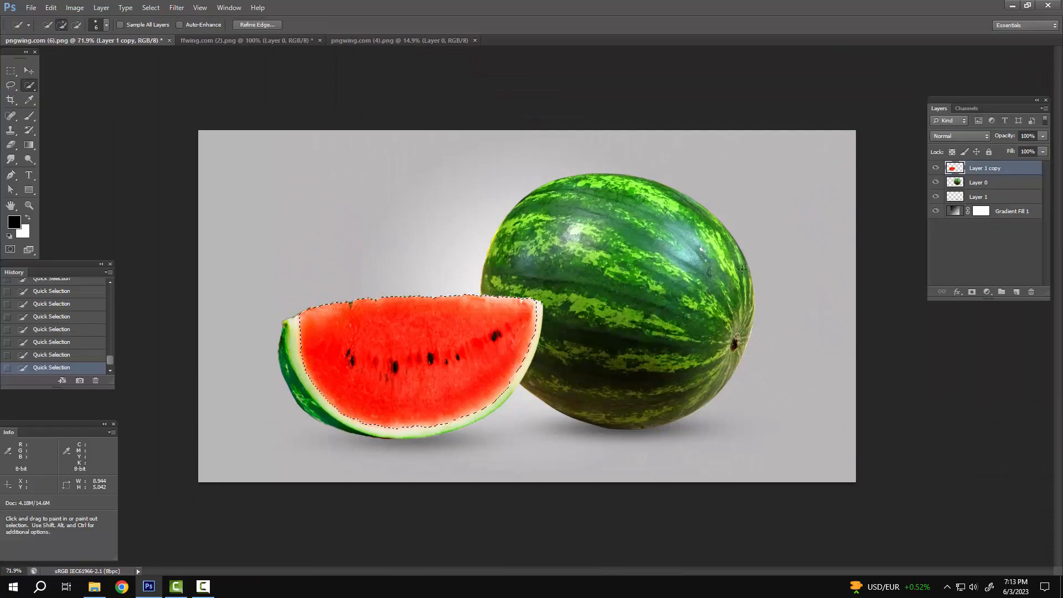
scroll(965, 202, up, 1)
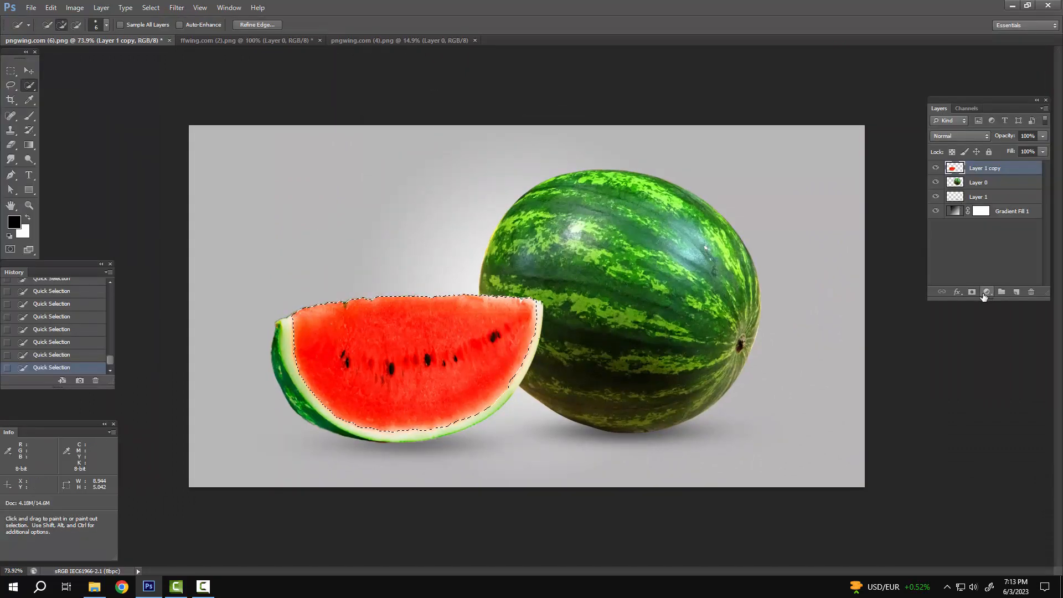
Hide the slice's selected red flesh with a layer mask on Layer 1 copy and erase the leftover line along its upper edge.
alt+click(972, 293)
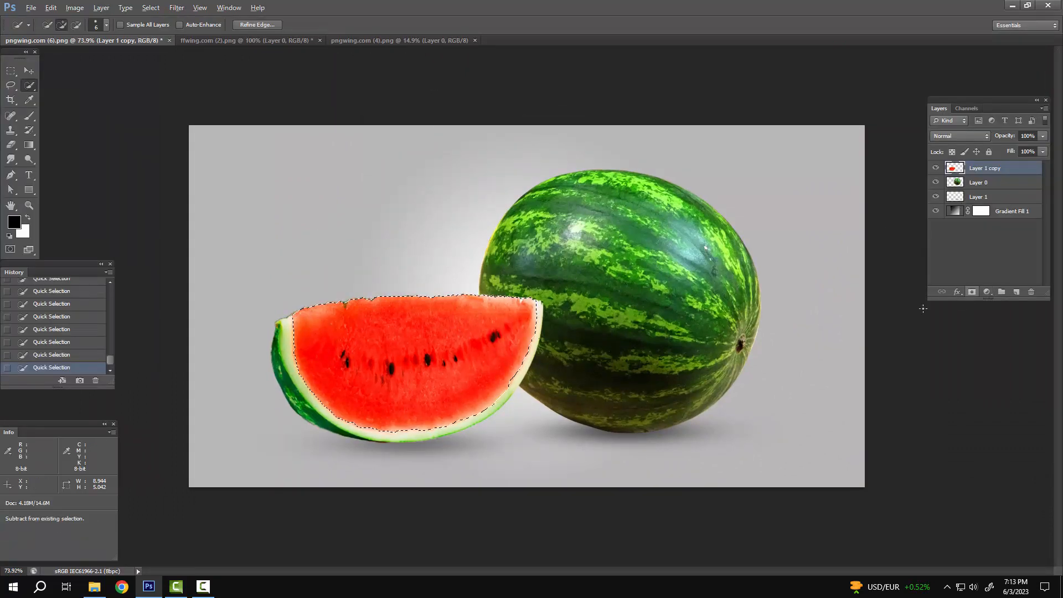
alt+click(972, 291)
scroll(480, 289, up, 5)
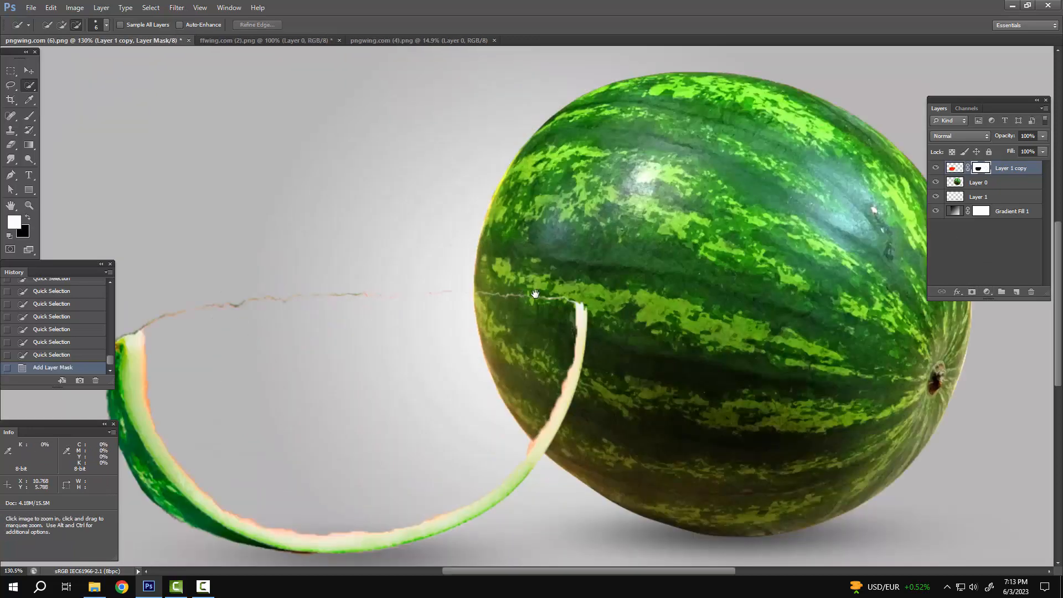
key(e)
drag(561, 301, 428, 295)
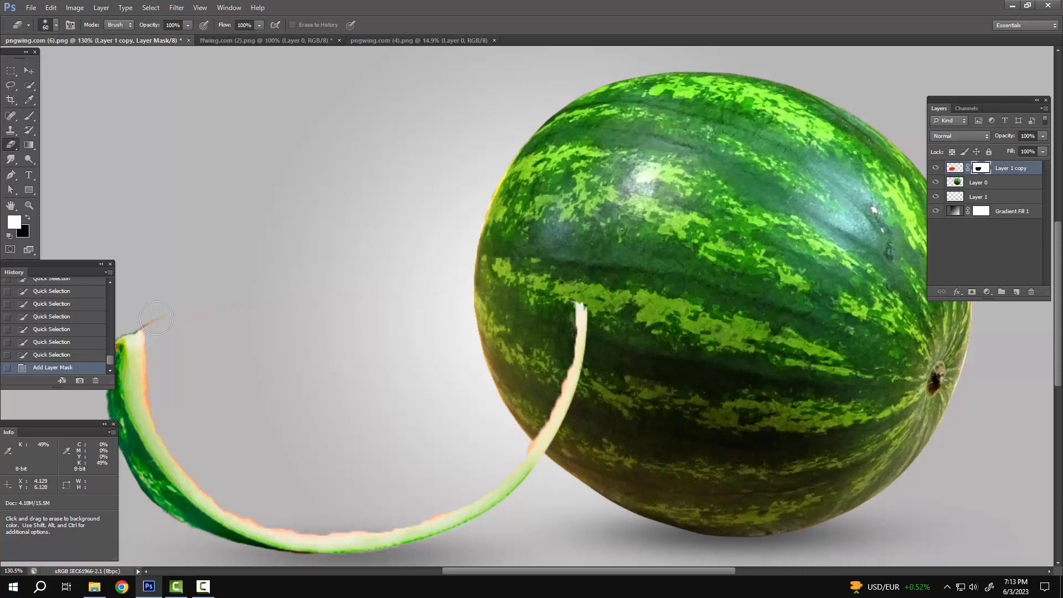
drag(514, 288, 387, 309)
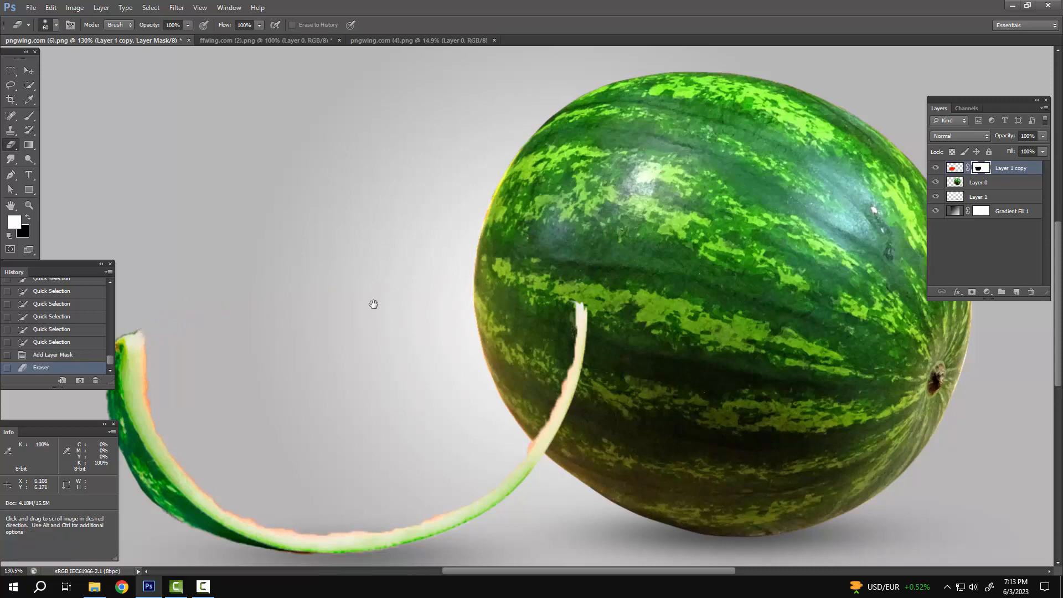
drag(461, 281, 423, 271)
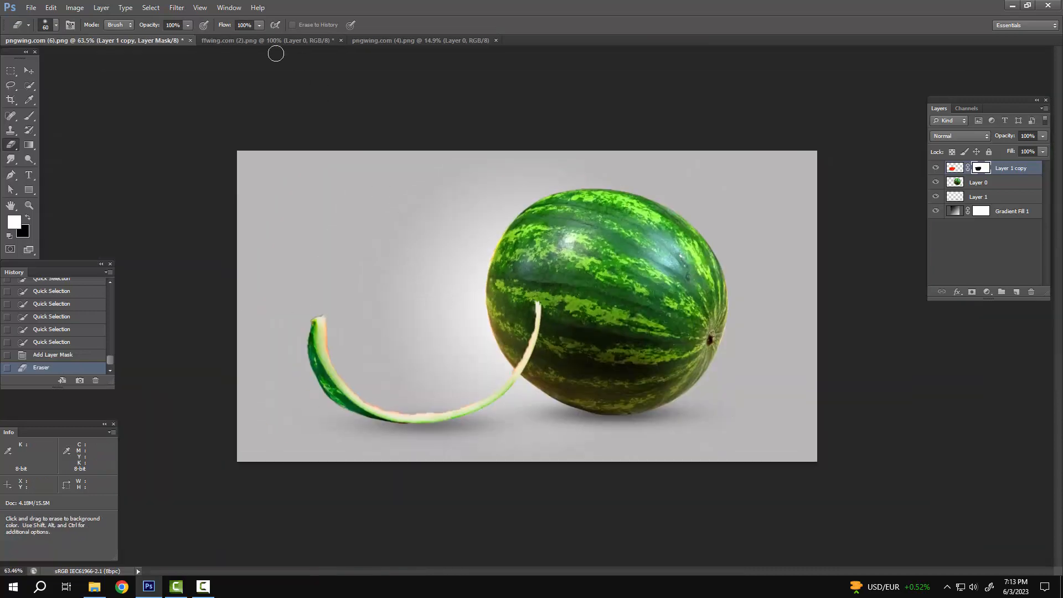
Switch to the underwater image pngwing.com (4).png, select and copy the whole canvas, and deselect.
key(alt+Tab)
key(Escape)
click(278, 41)
click(384, 40)
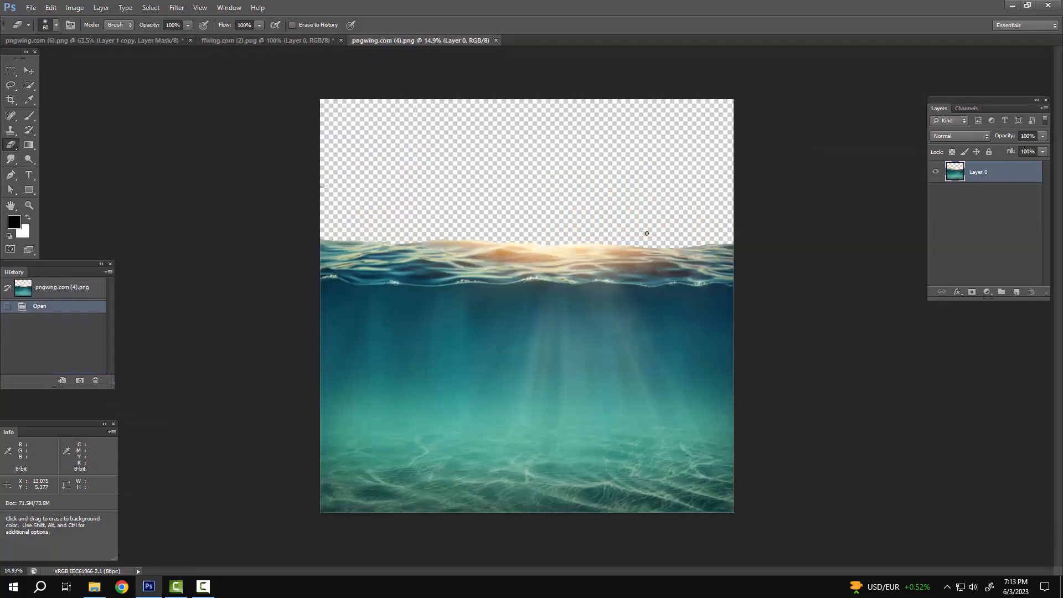
key(ctrl+a)
key(ctrl+d)
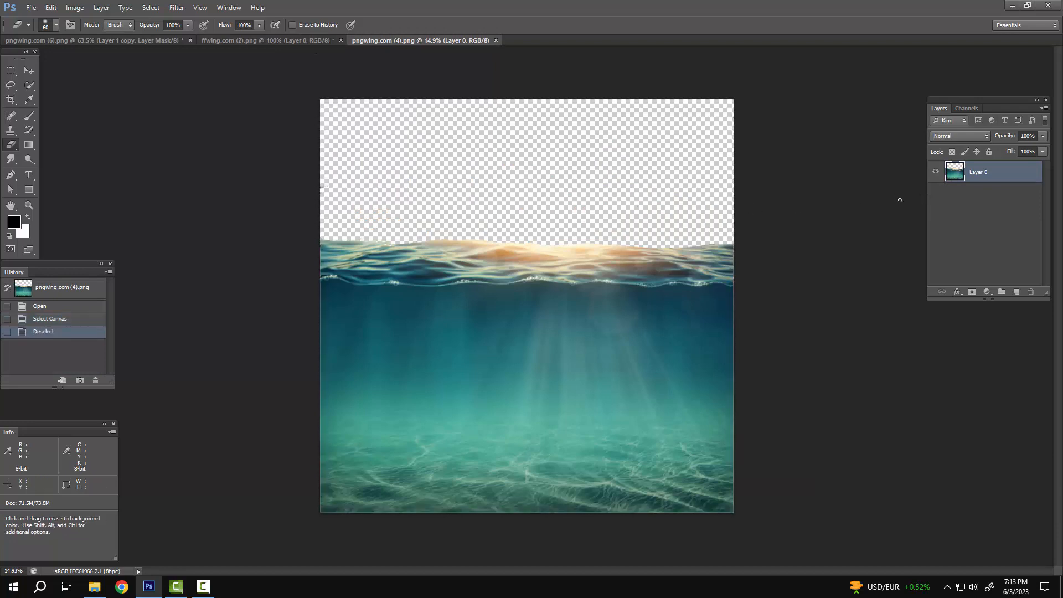
key(v)
mouse_move(515, 307)
mouse_down()
mouse_move(483, 337)
mouse_move(327, 238)
mouse_move(98, 69)
mouse_move(102, 38)
mouse_move(527, 261)
mouse_up()
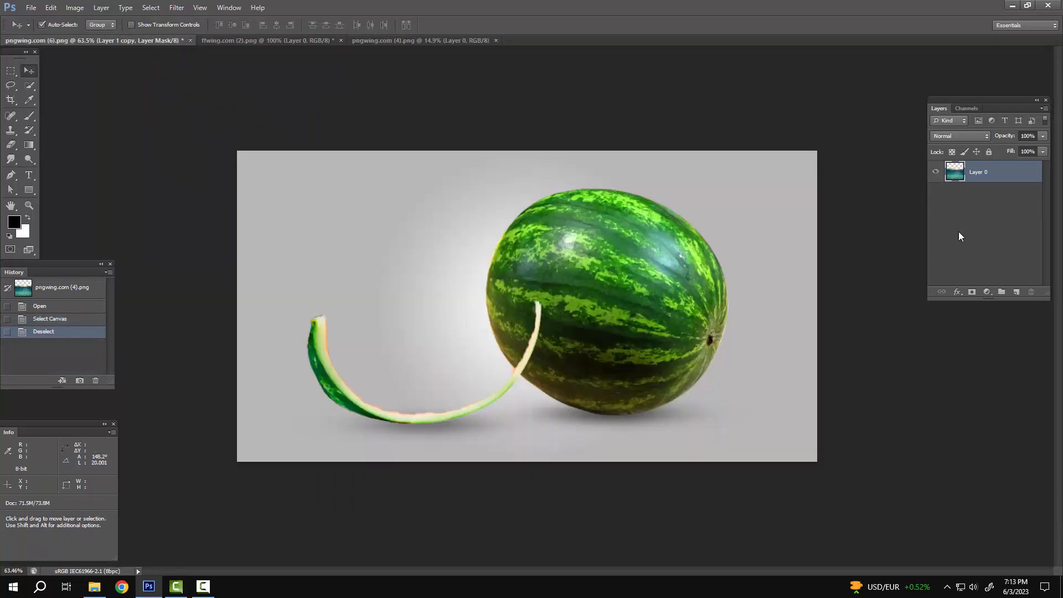
drag(960, 236, 957, 231)
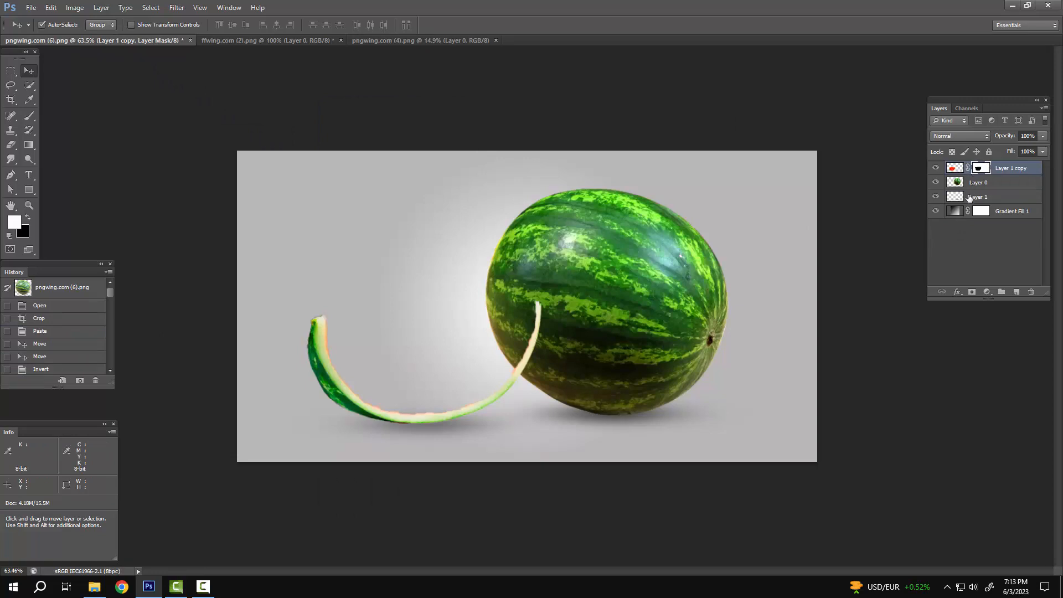
drag(378, 111, 378, 124)
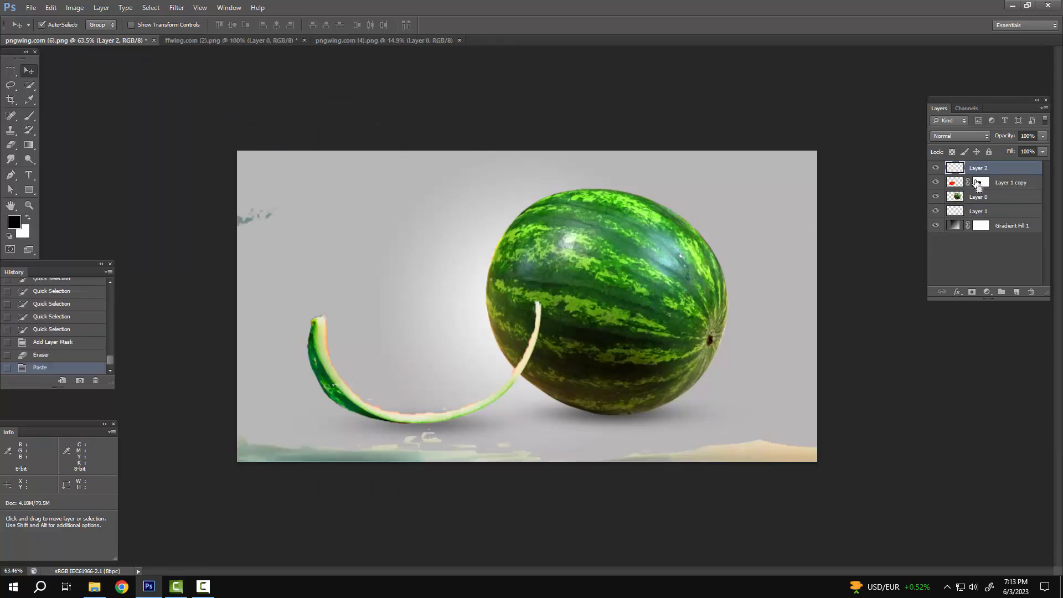
key(ctrl+z)
key(ctrl+z)
key(ctrl+z)
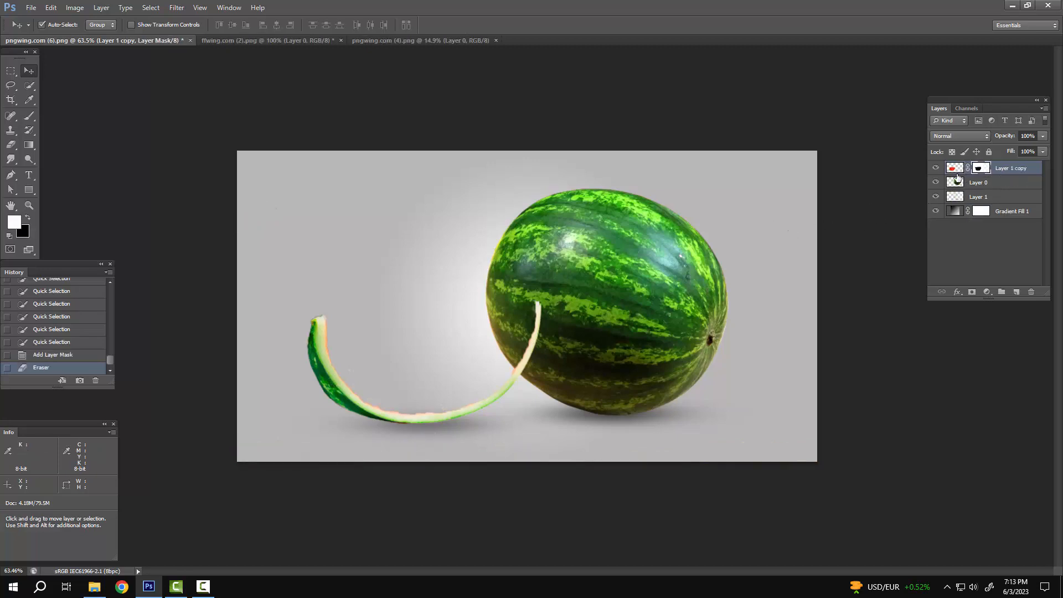
click(982, 246)
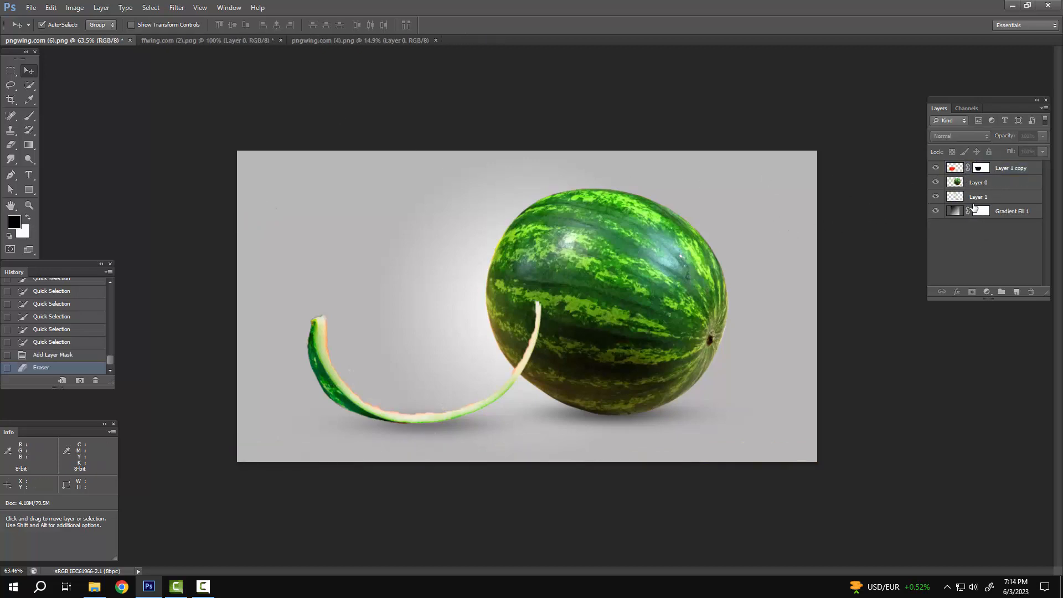
click(987, 173)
click(987, 187)
key(ctrl+v)
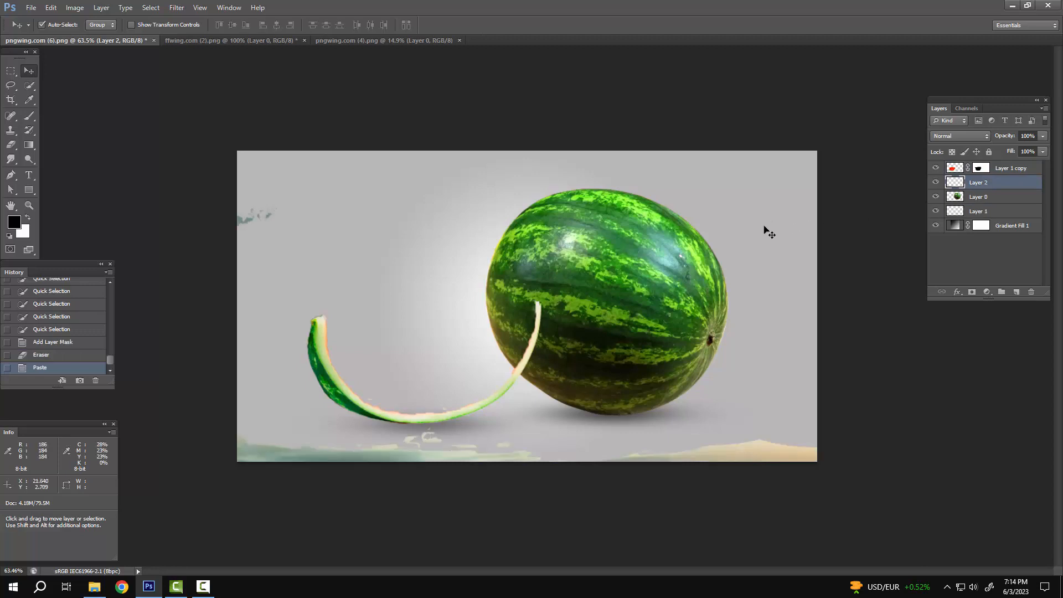
key(ctrl+z)
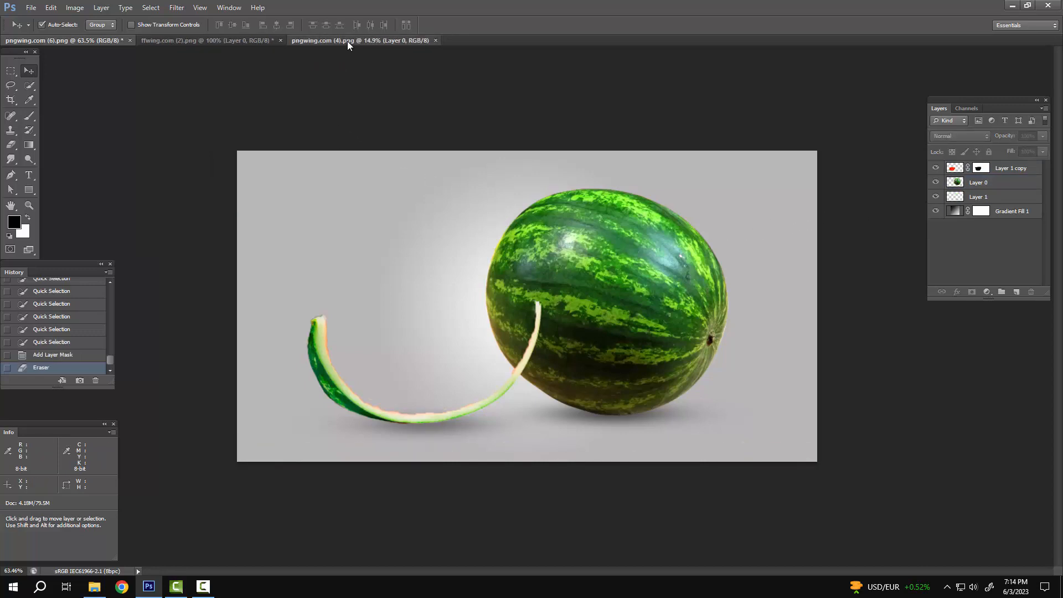
Paste the copied underwater image into the pngwing.com (6).png composition as a new layer on top.
click(347, 41)
click(68, 40)
key(ctrl+v)
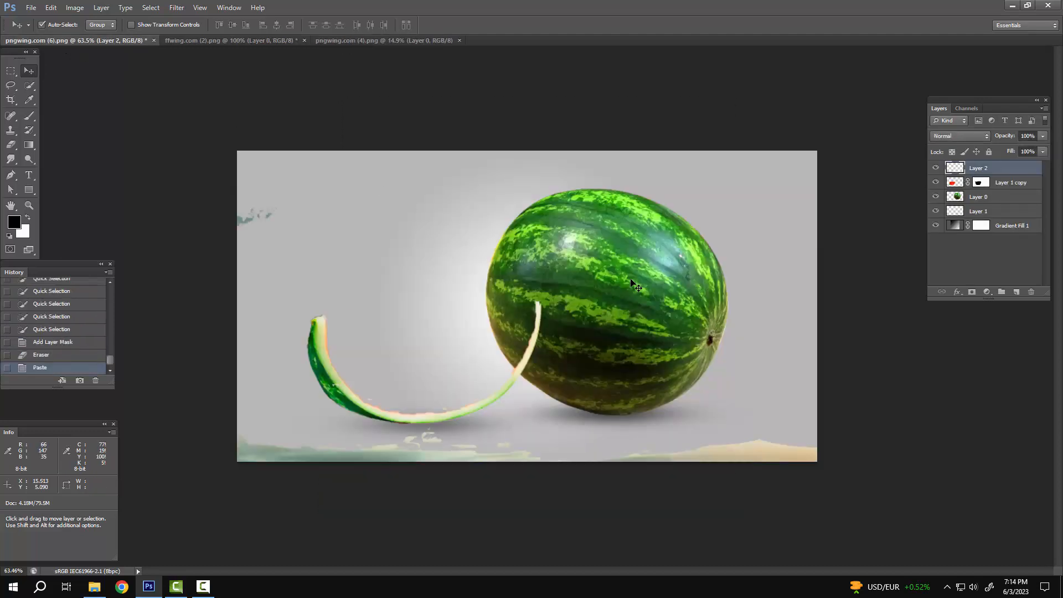
Free-transform the pasted underwater layer down to about 10% of its size and move it over the hollow slice.
key(ctrl+t)
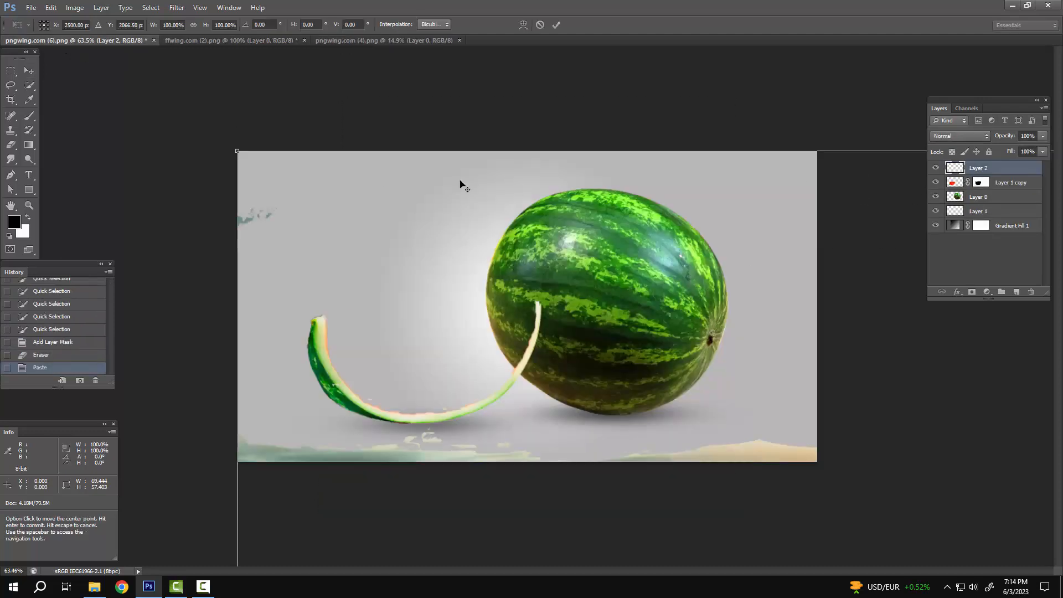
drag(237, 149, 511, 377)
drag(683, 446, 534, 330)
scroll(345, 176, down, 3)
drag(606, 412, 442, 264)
drag(632, 207, 541, 282)
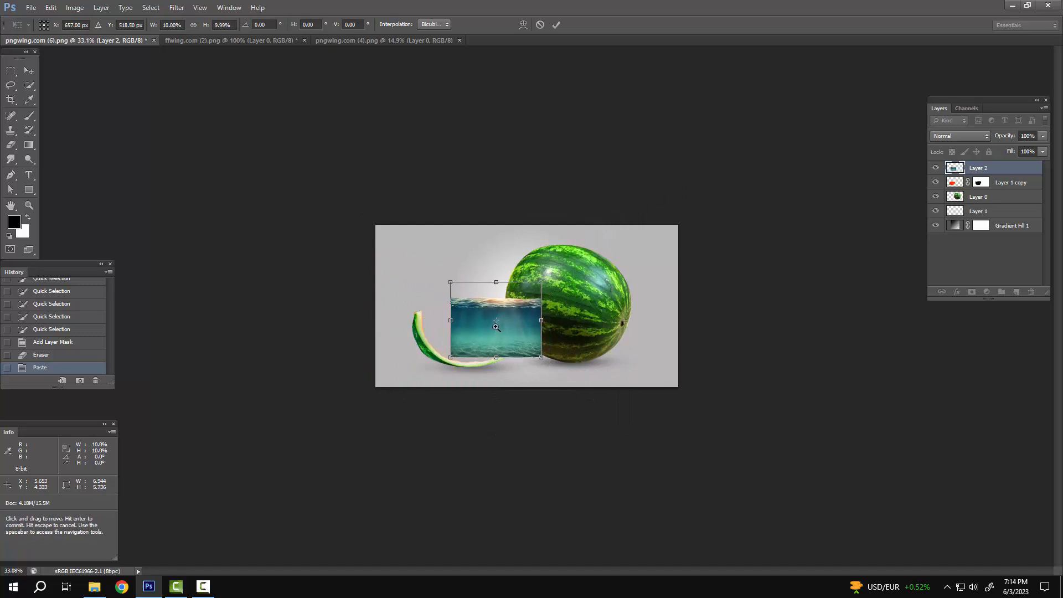
Enlarge the underwater layer to about 13% and position it across the slice's opening with the water surface near the rind tips.
scroll(523, 327, up, 3)
drag(522, 349, 449, 365)
drag(495, 274, 555, 250)
drag(486, 320, 487, 341)
drag(541, 265, 548, 255)
drag(508, 310, 503, 323)
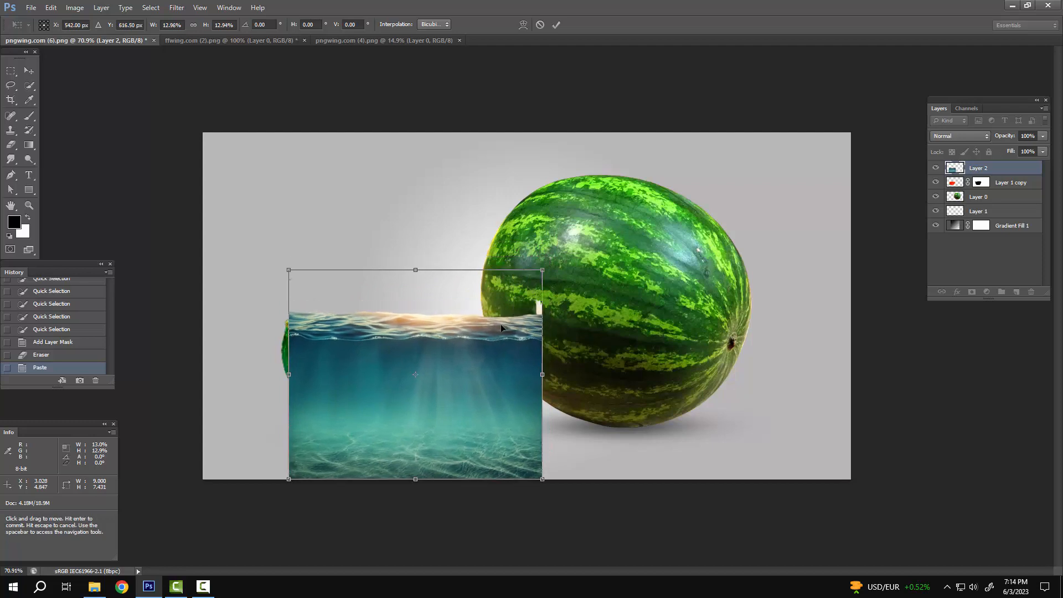
key(Return)
Set the underwater layer's opacity to 50% and shift it slightly to line up with the slice's rind.
key(5)
key(ctrl+t)
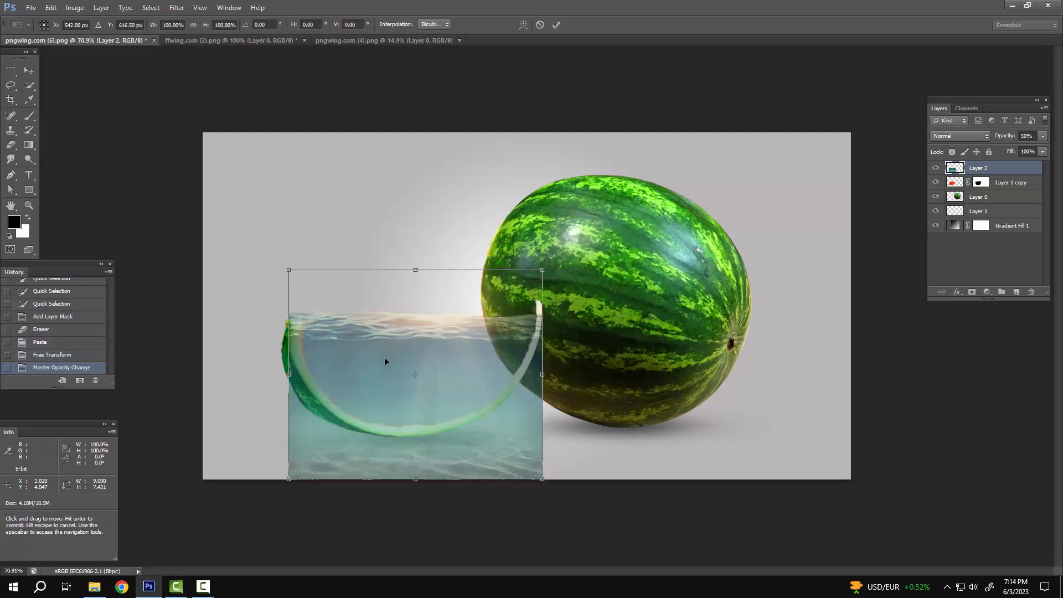
drag(384, 357, 395, 360)
scroll(443, 349, up, 2)
Warp the underwater layer so the water surface rises to the rind tip beside the whole watermelon, and set its opacity to 100%.
right_click(563, 309)
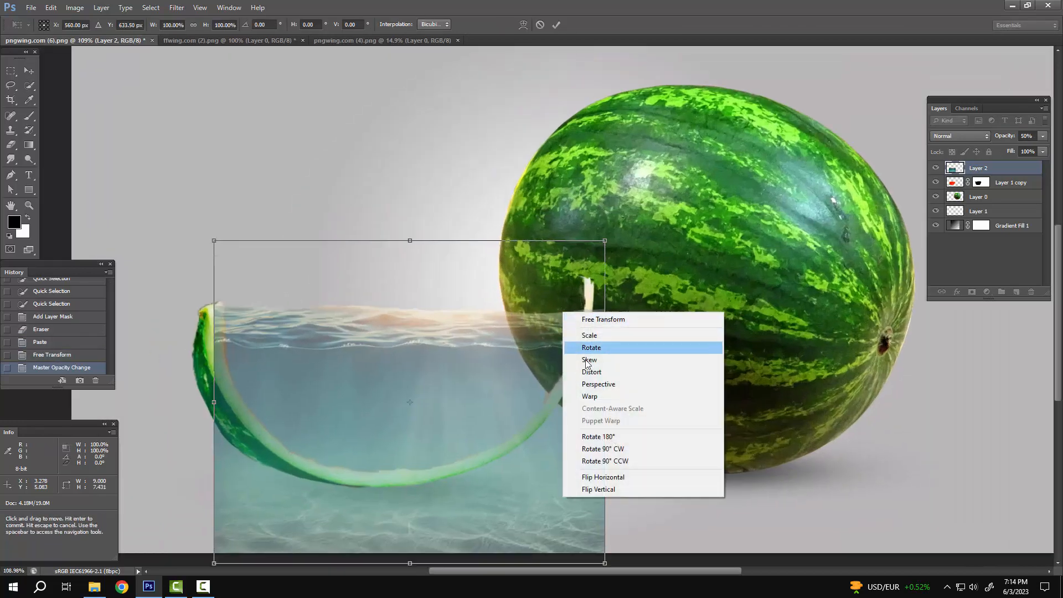
click(593, 403)
drag(605, 348, 585, 310)
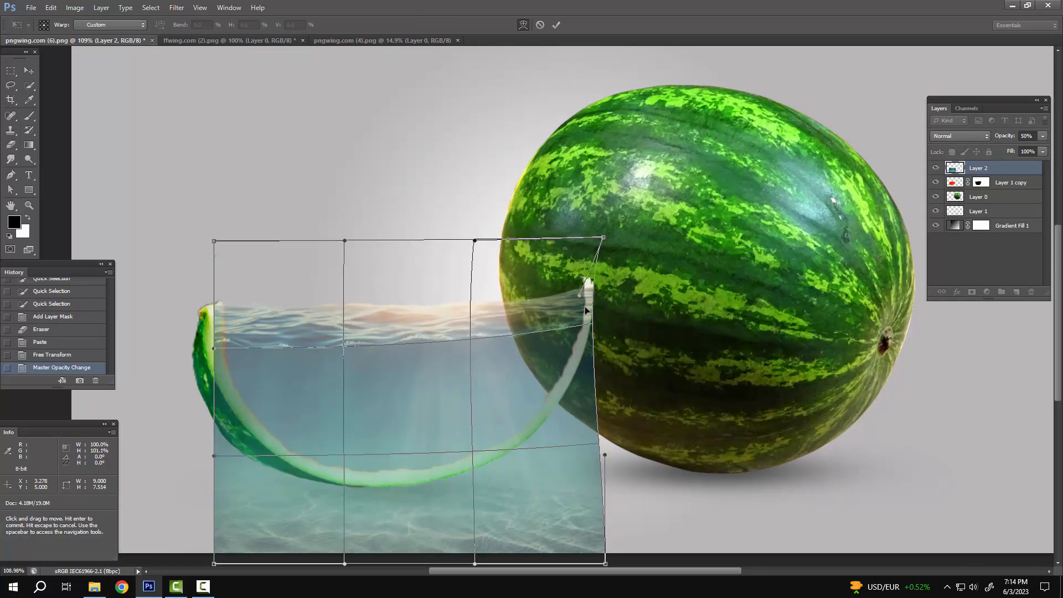
drag(603, 239, 588, 238)
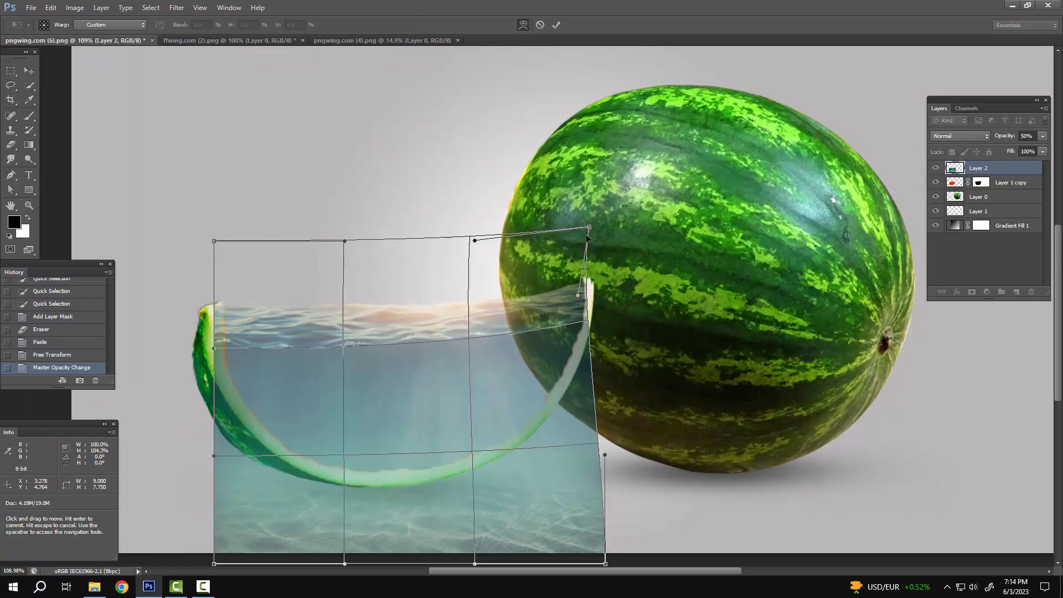
drag(213, 241, 216, 237)
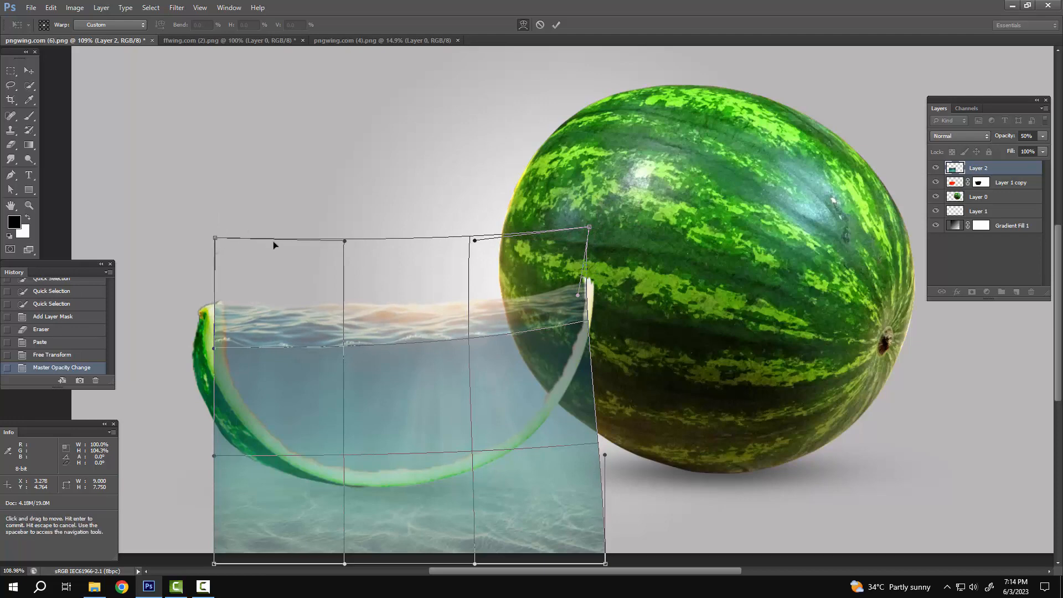
drag(584, 318, 536, 336)
scroll(556, 308, up, 5)
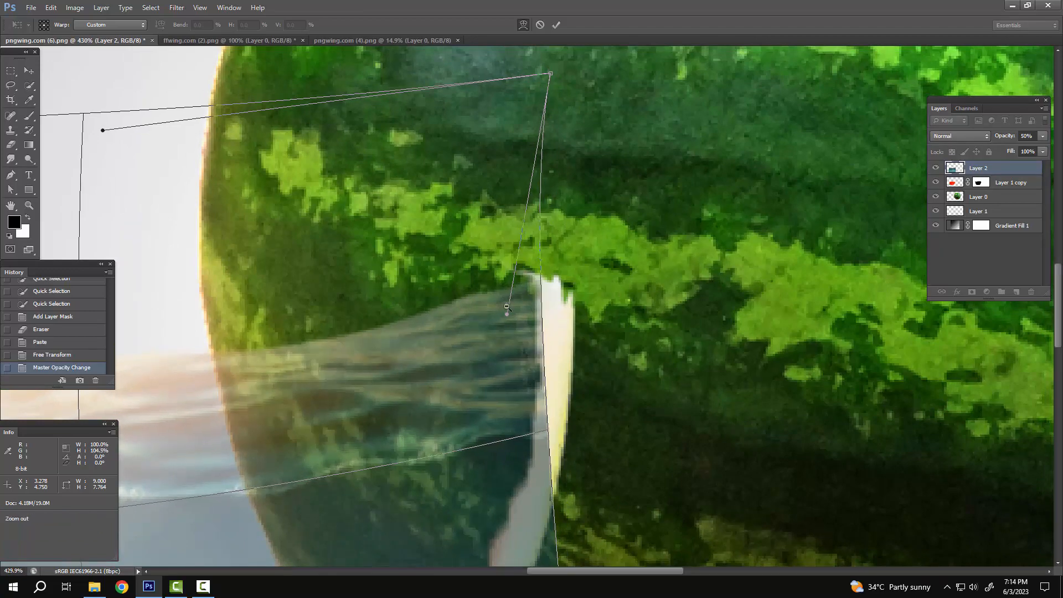
scroll(443, 325, down, 5)
key(Return)
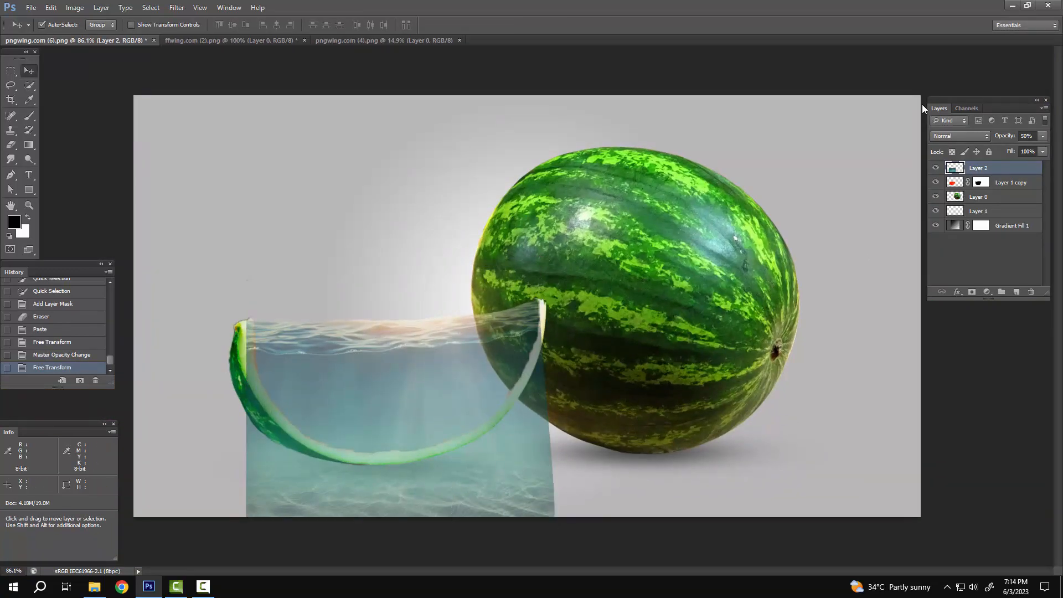
key(0)
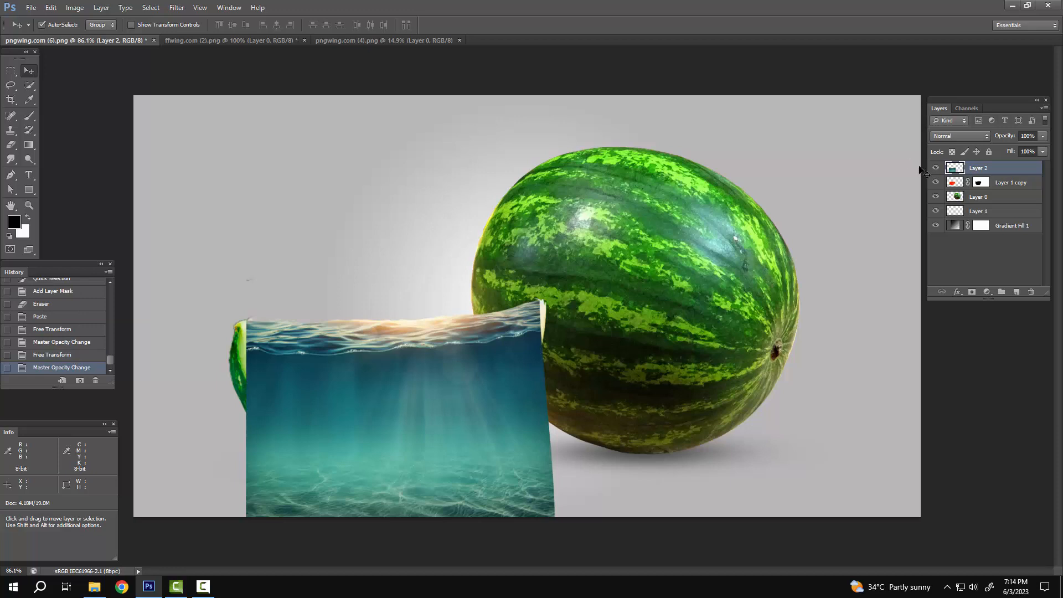
ctrl+click(979, 184)
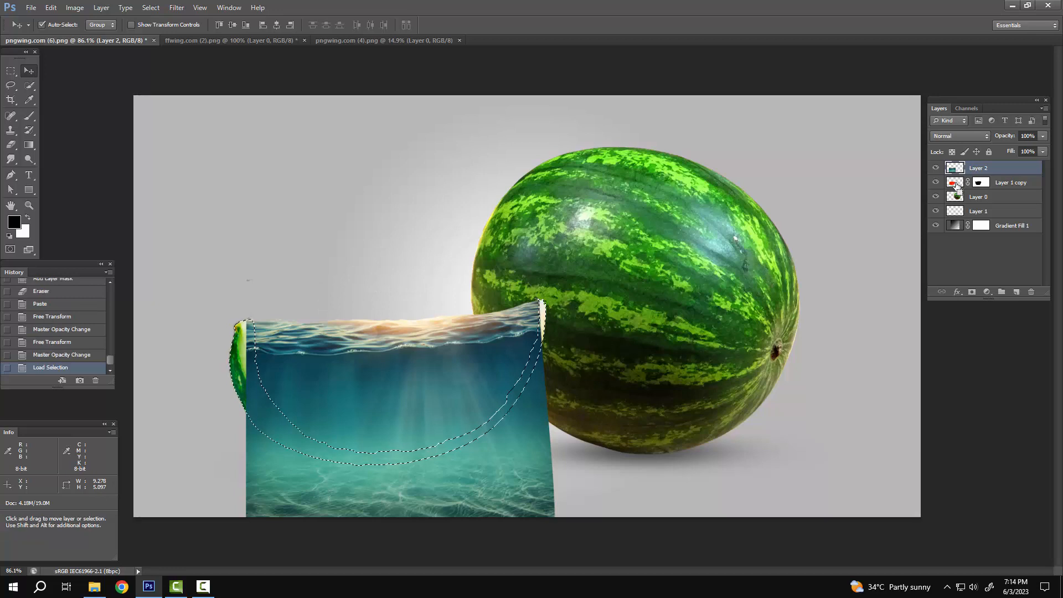
key(ctrl+shift+i)
ctrl+click(953, 188)
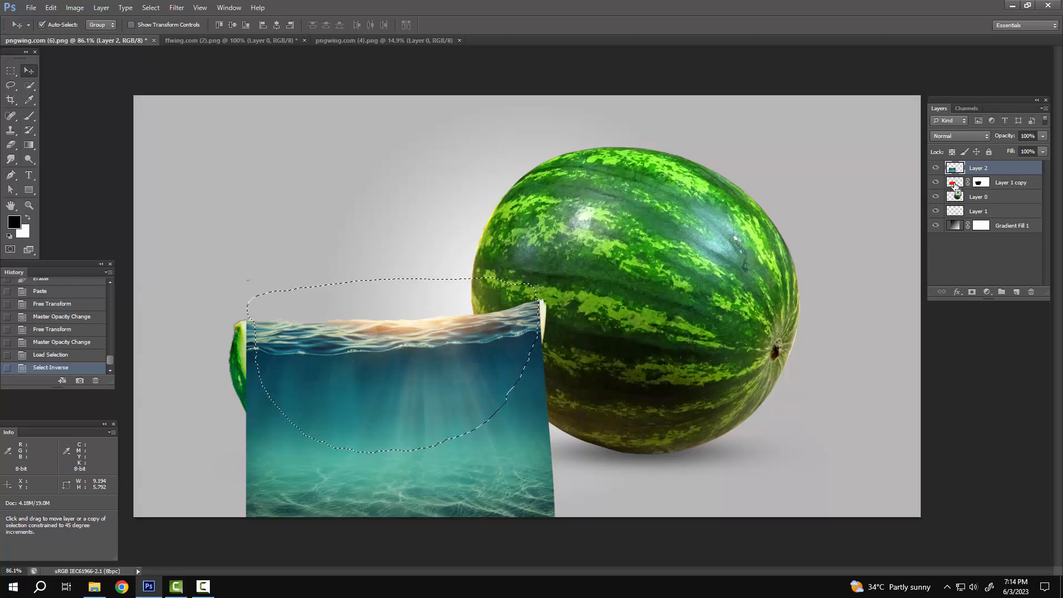
key(ctrl+d)
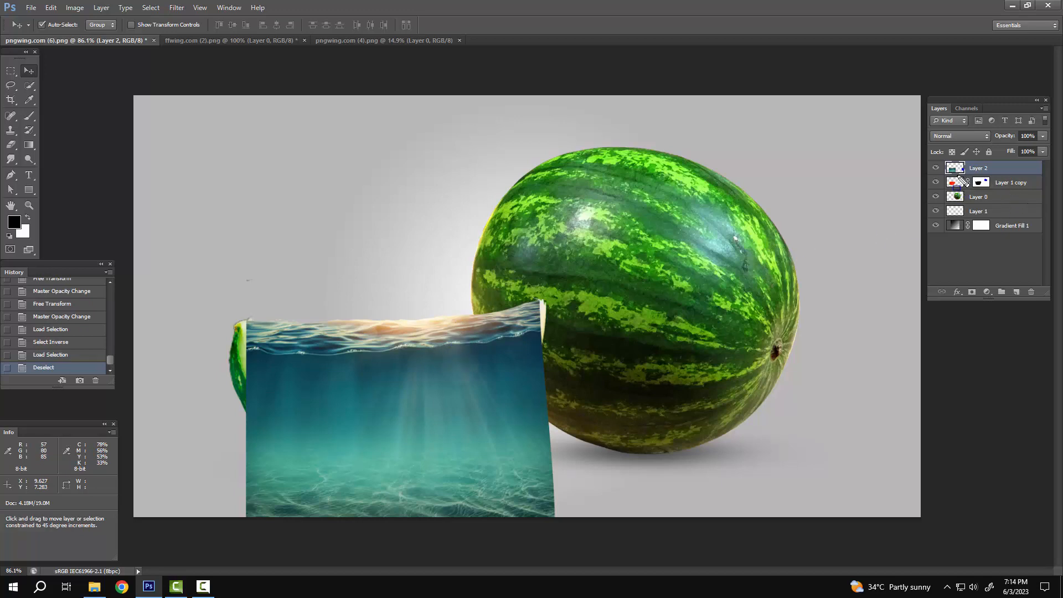
key(Tab)
key(Tab)
key(a)
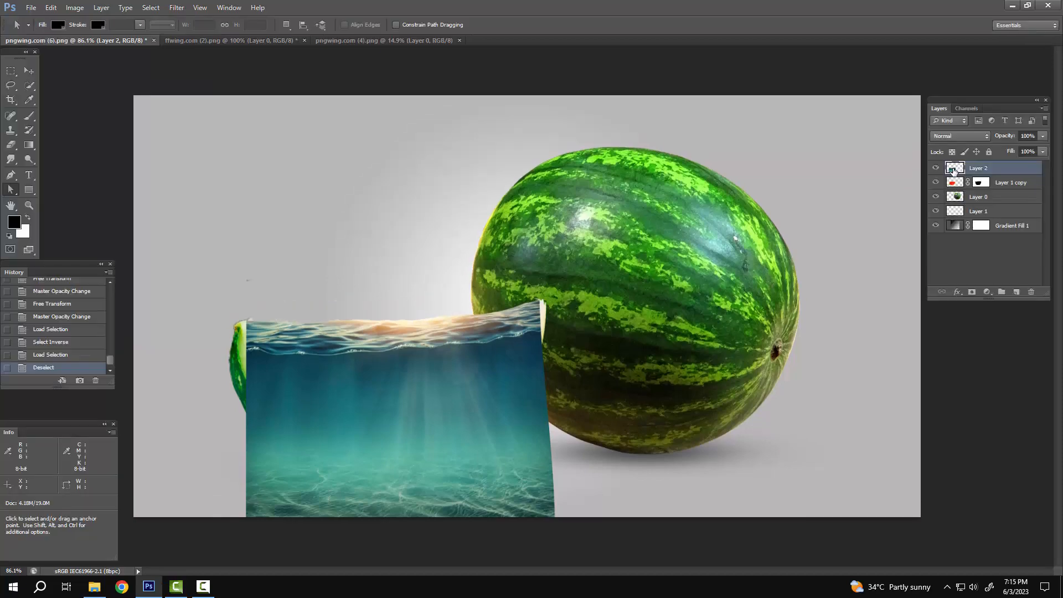
double_click(953, 171)
key(Escape)
Select the hollow flesh area from the Layer 1 copy mask and slice shape, clear the underwater layer outside it, and deselect.
ctrl+click(979, 185)
ctrl+click(955, 186)
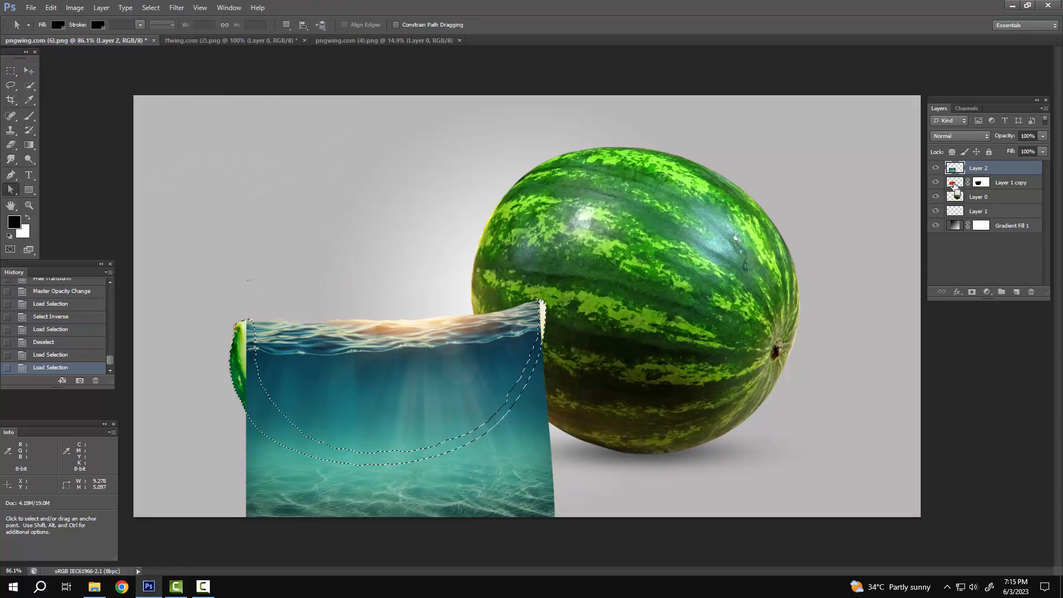
key(ctrl+z)
key(ctrl+shift+i)
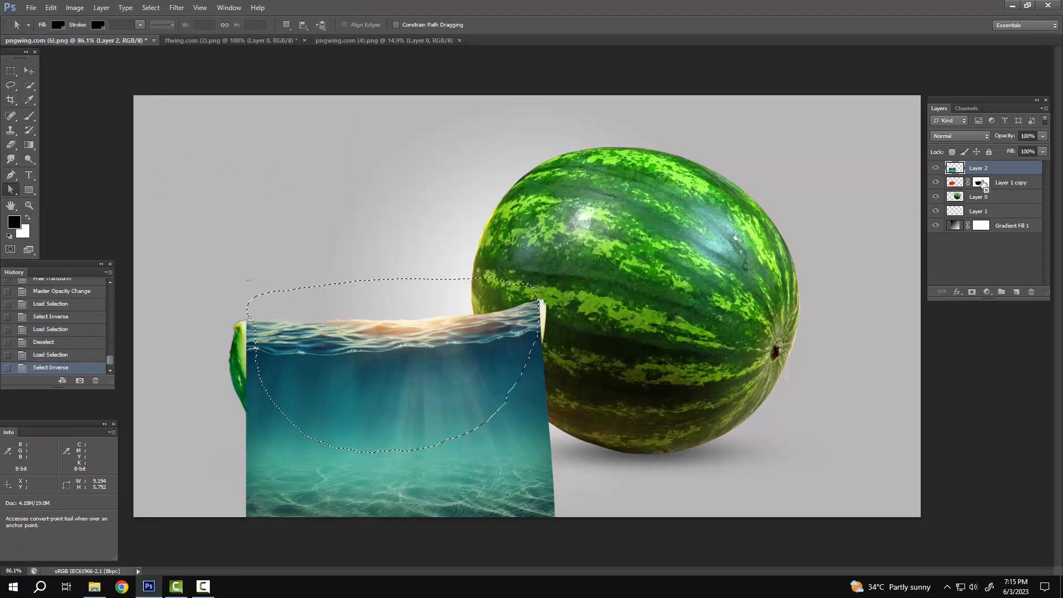
ctrl+alt+shift+click(956, 170)
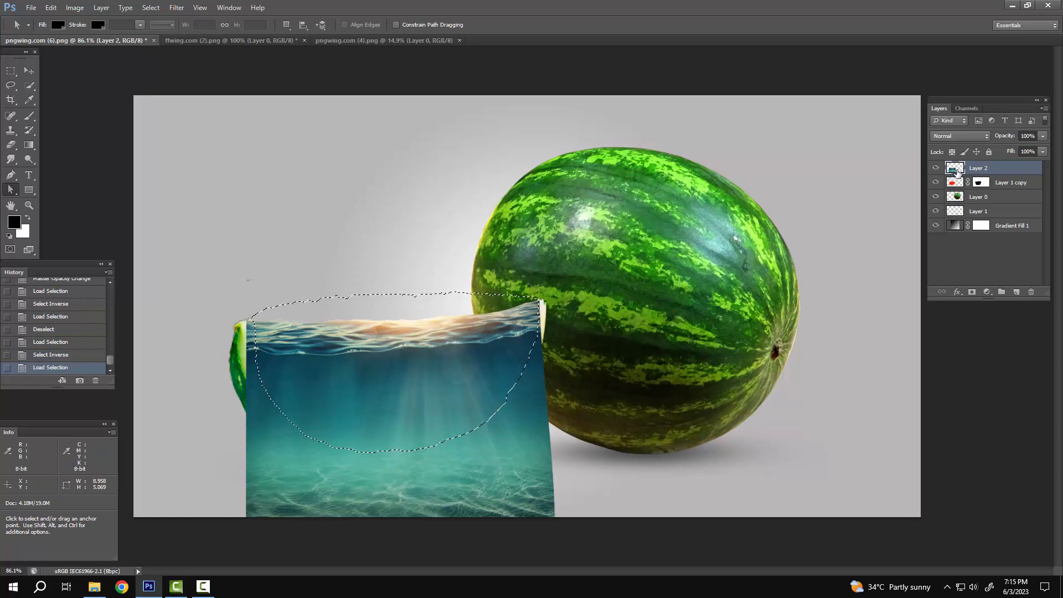
key(Delete)
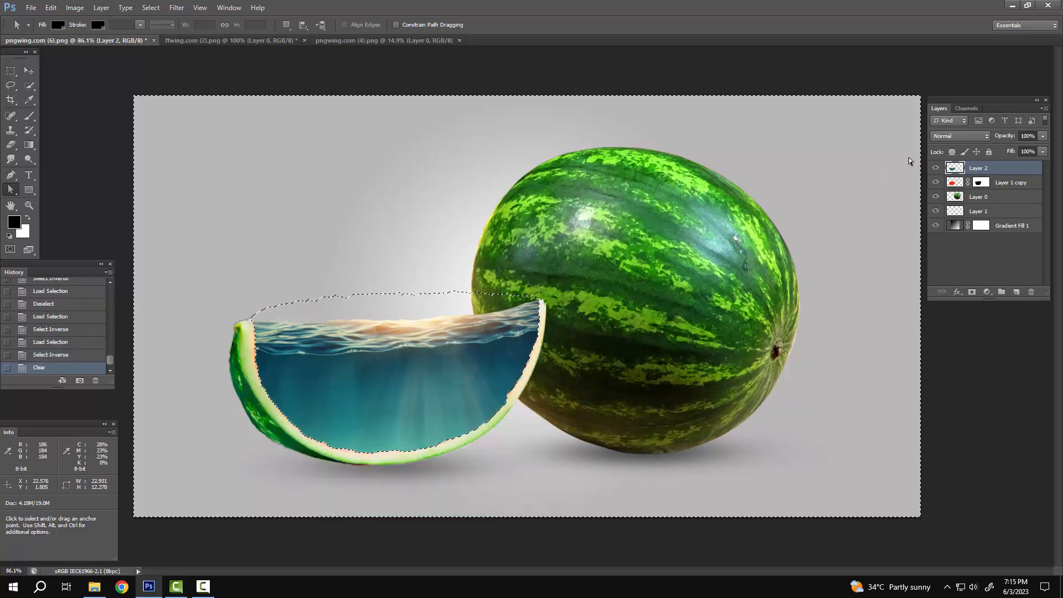
key(ctrl+d)
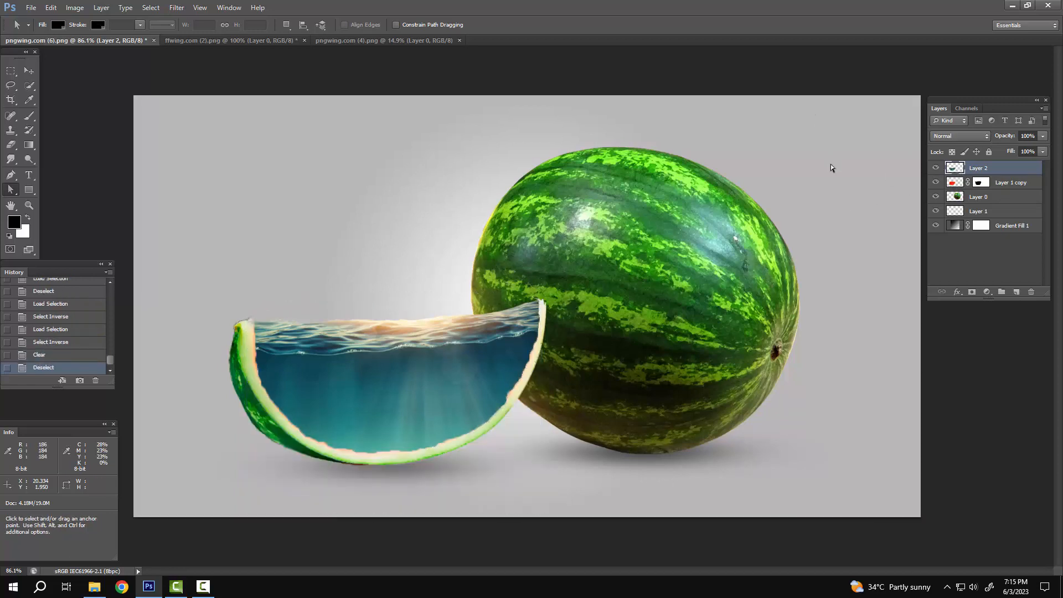
Lower the underwater layer's opacity to 77%.
drag(523, 299, 541, 308)
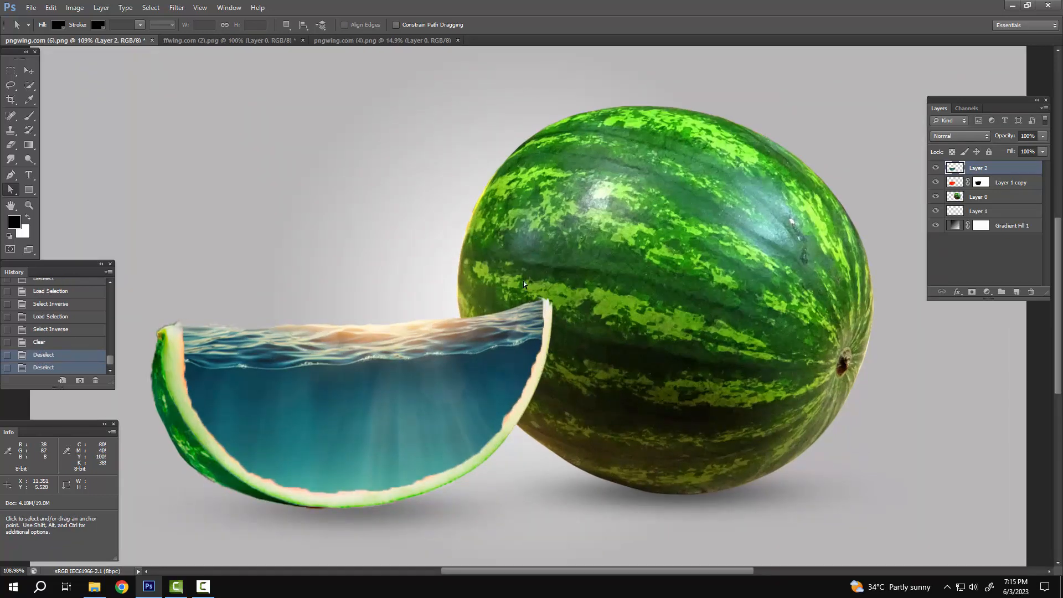
key(9)
key(8)
key(7)
key(7)
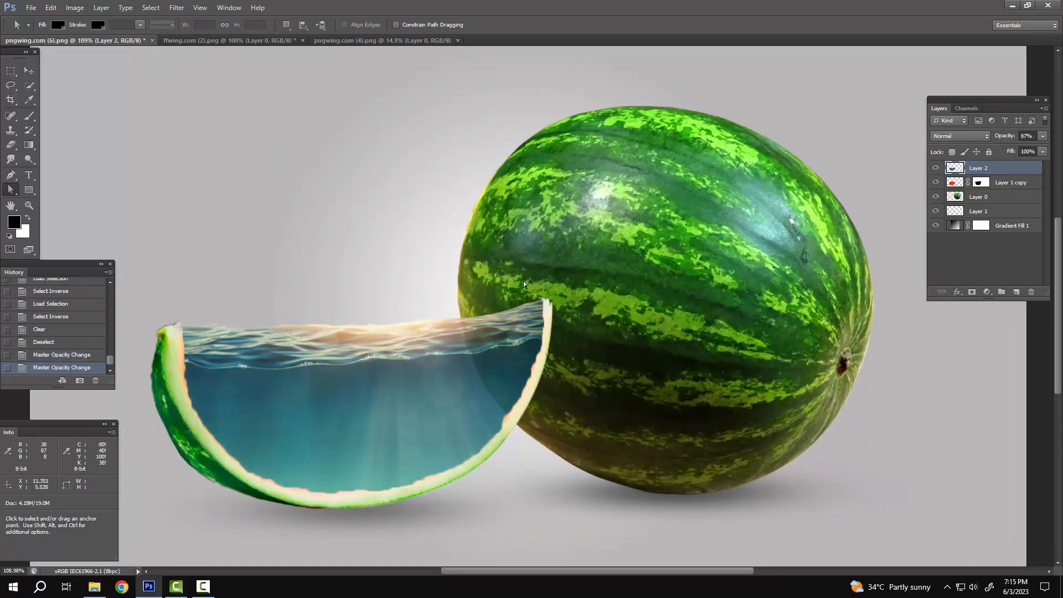
Dab the Eraser on the underwater layer just inside the rind beside the whole watermelon, and readjust the layer's opacity to 77%.
key(e)
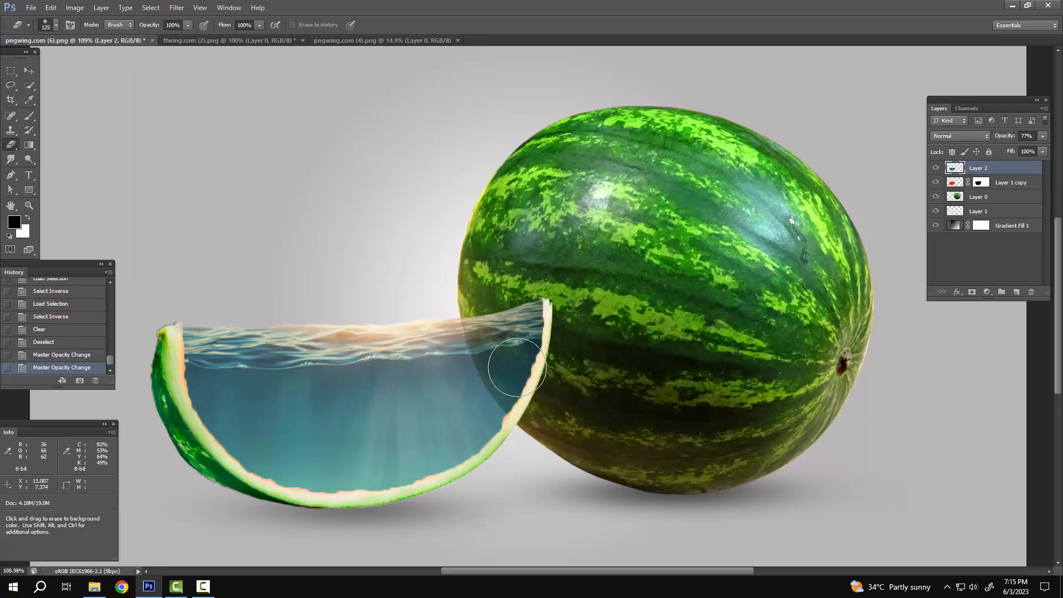
click(516, 367)
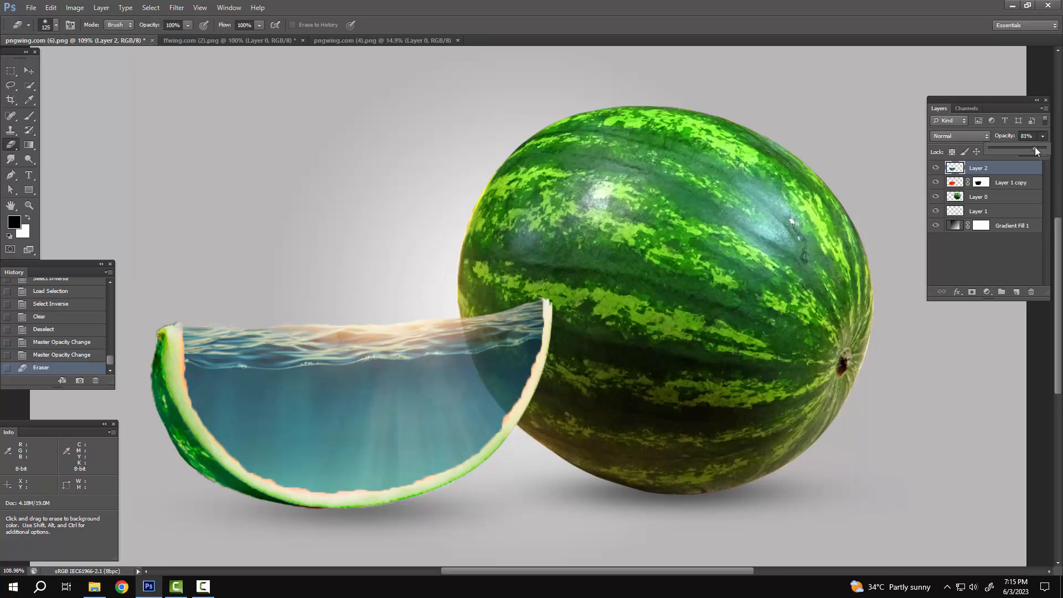
drag(1034, 147, 1032, 147)
click(536, 356)
click(529, 361)
key(ctrl+space)
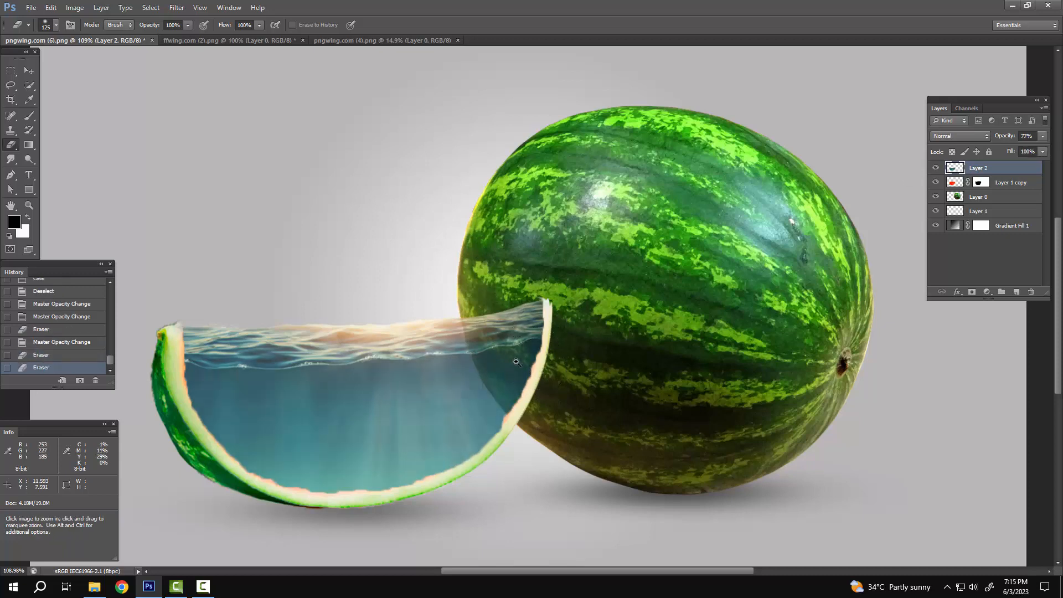
drag(516, 362, 505, 349)
key(v)
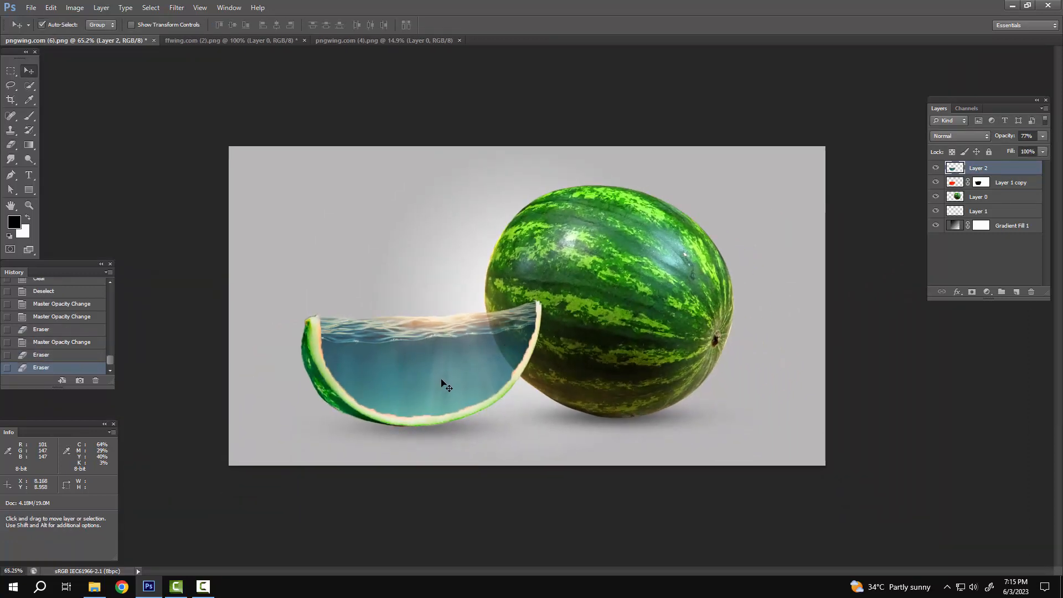
Brighten the underwater layer with Levels, using a midtone input of 1.20 and a white input of 231.
key(ctrl+l)
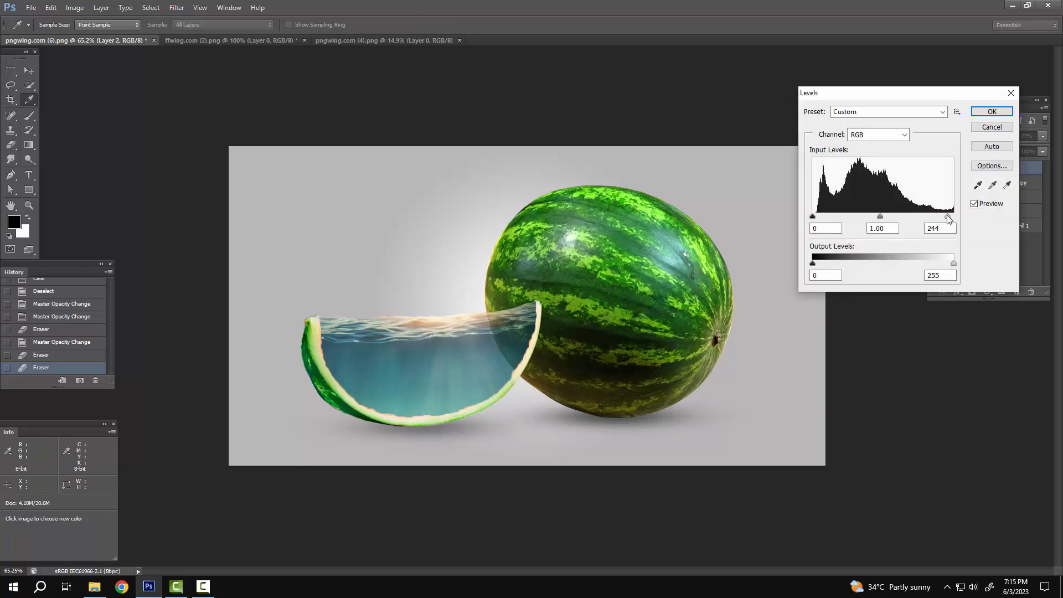
drag(877, 216, 868, 217)
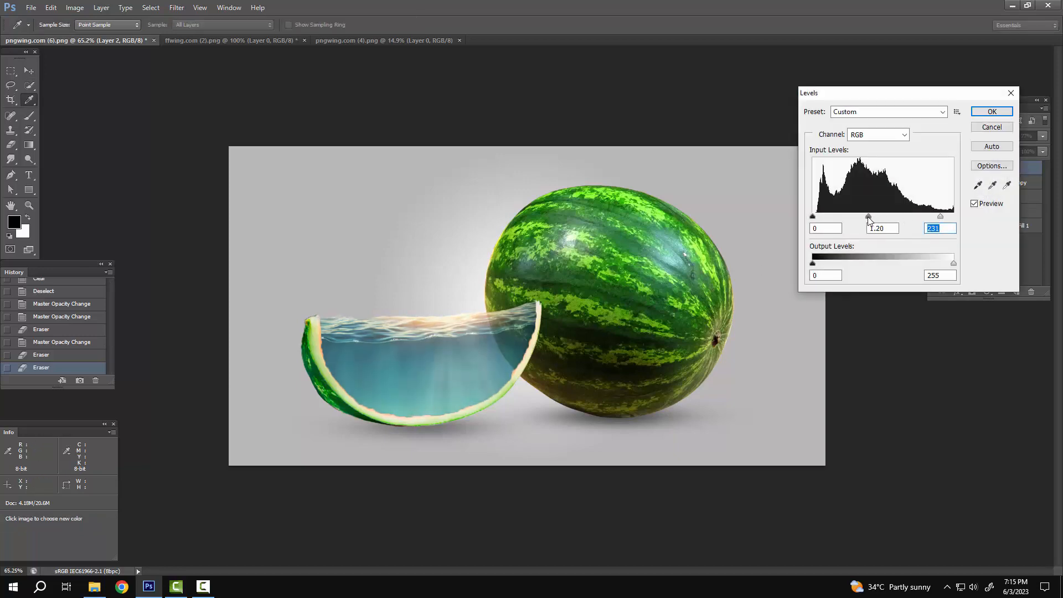
key(Return)
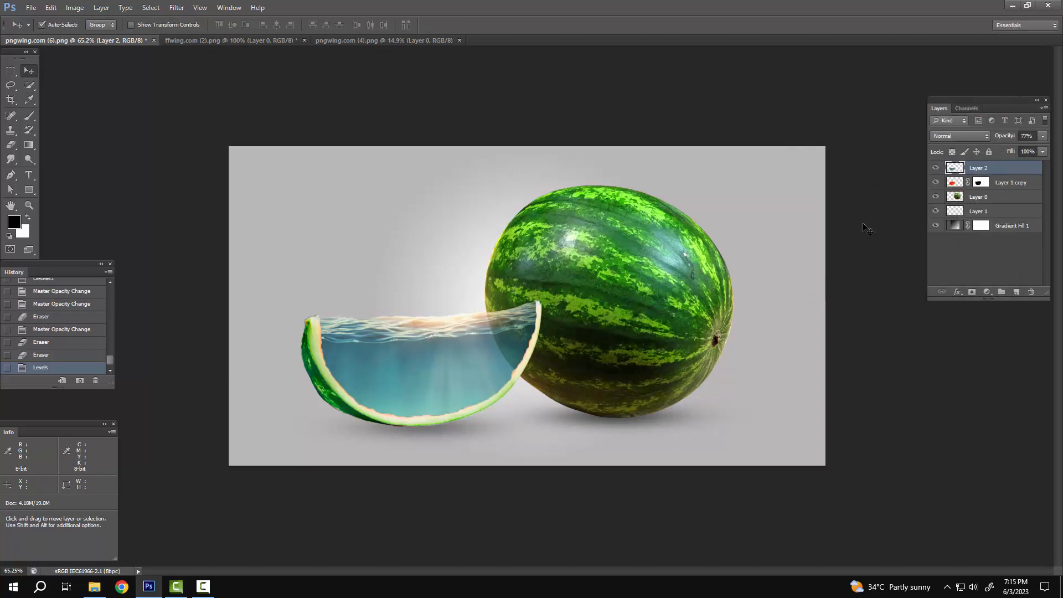
In ffwing (2).png, lasso around the lowest goldfish, extending the selection to include its whole tail tip.
click(345, 41)
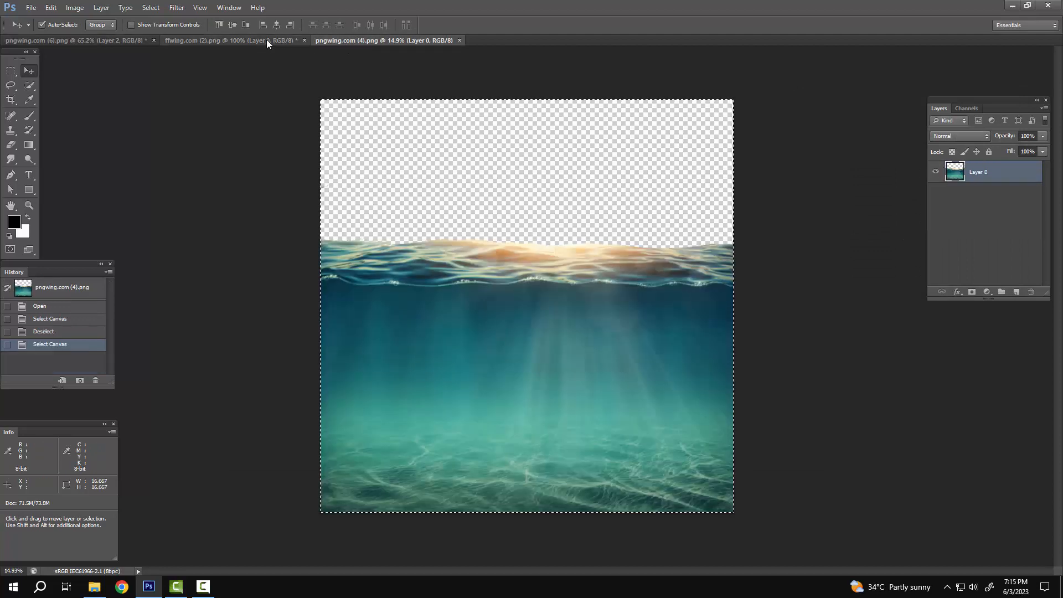
click(267, 40)
key(l)
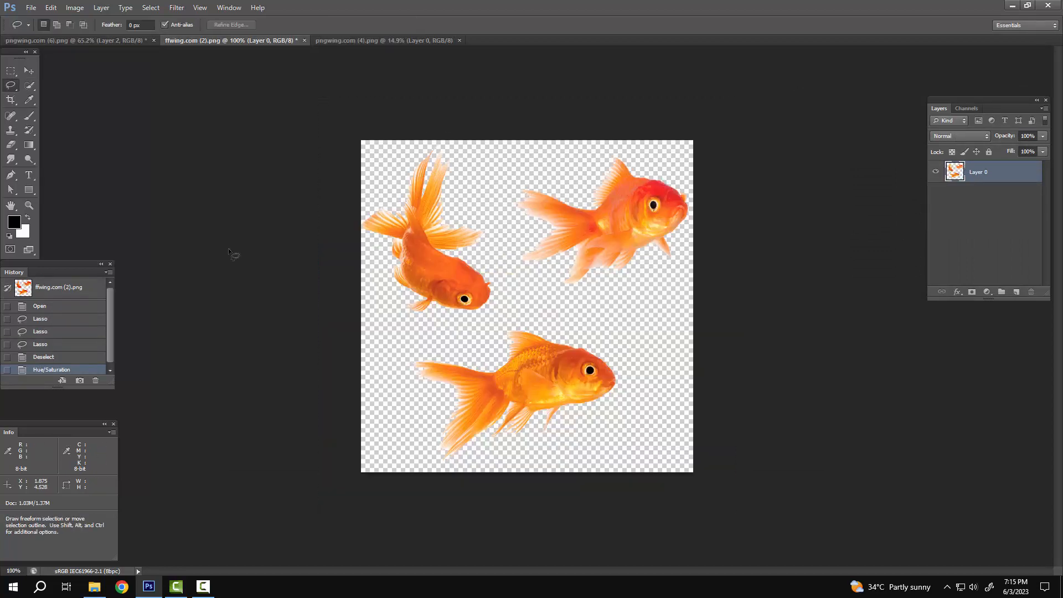
right_click(12, 87)
drag(596, 324, 549, 312)
drag(646, 395, 646, 396)
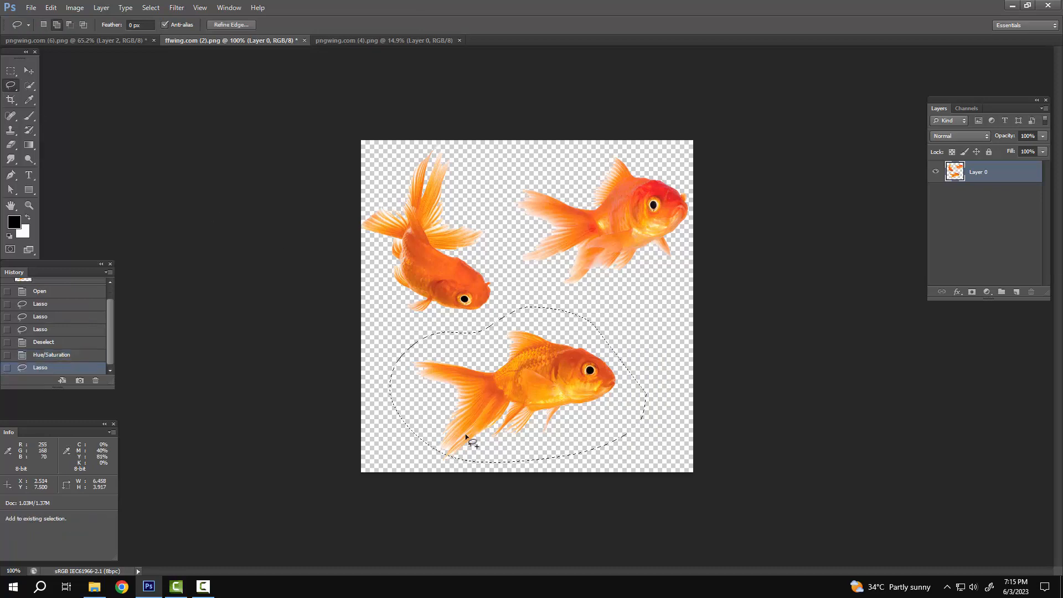
drag(468, 439, 408, 439)
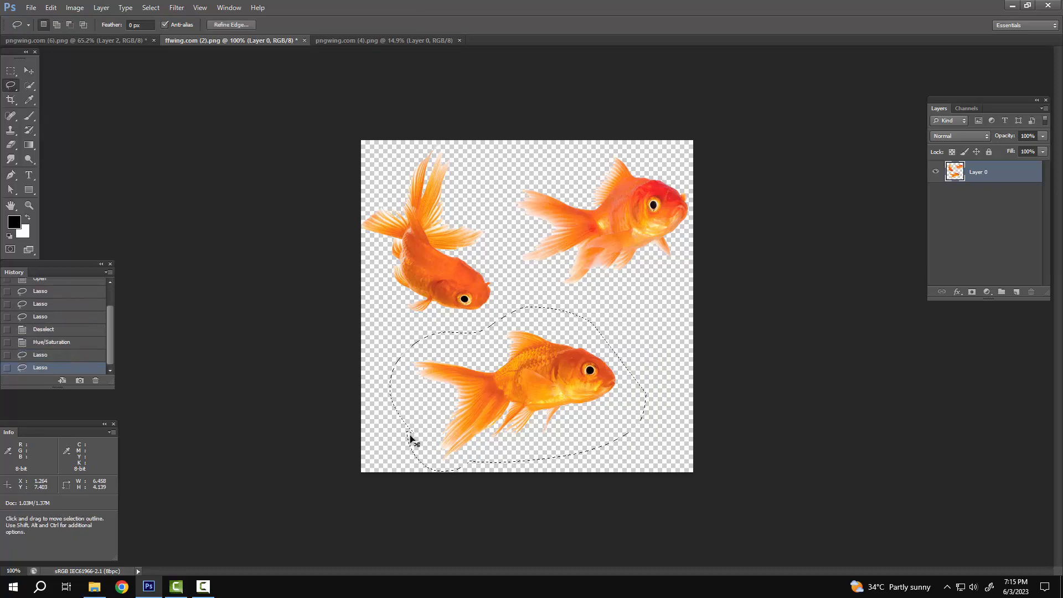
Paste the goldfish into the watermelon composition, scale it to about 41.5%, and place it low in the slice's water near the outer rind.
click(86, 40)
key(ctrl+v)
key(ctrl+t)
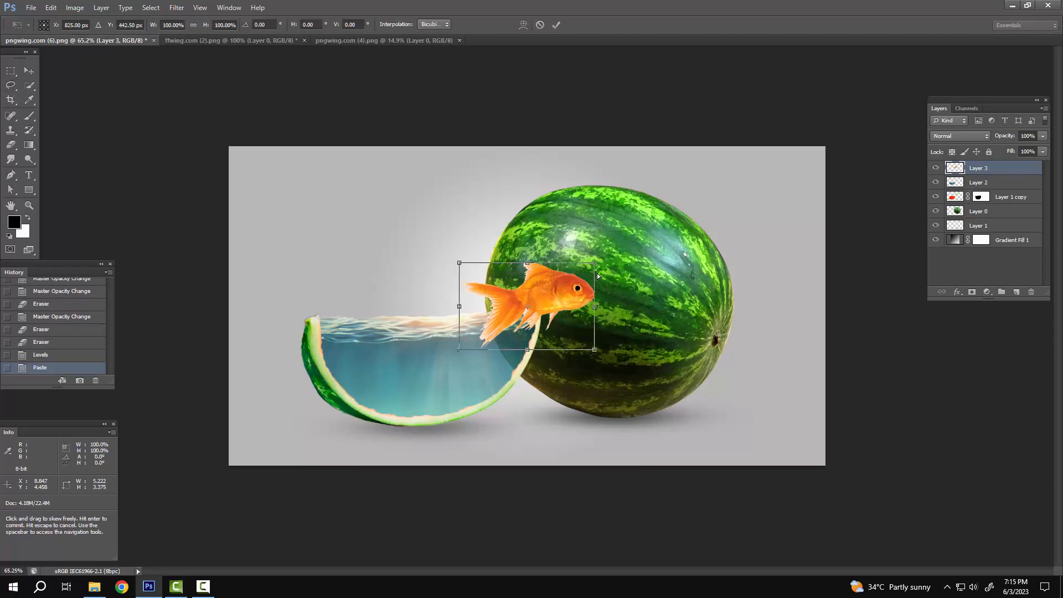
mouse_move(594, 261)
mouse_down()
mouse_move(397, 362)
mouse_move(411, 380)
mouse_move(350, 398)
mouse_up()
key(ctrl+0)
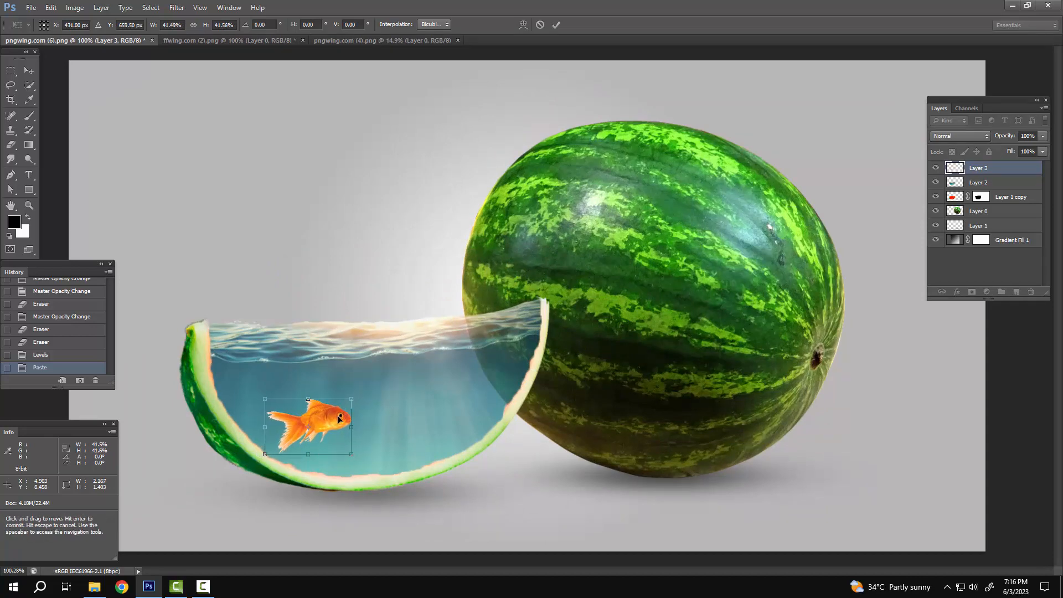
key(Return)
Lasso the upper-left, downward-facing goldfish in ffwing (2).png and copy it into the watermelon composition.
key(l)
click(240, 42)
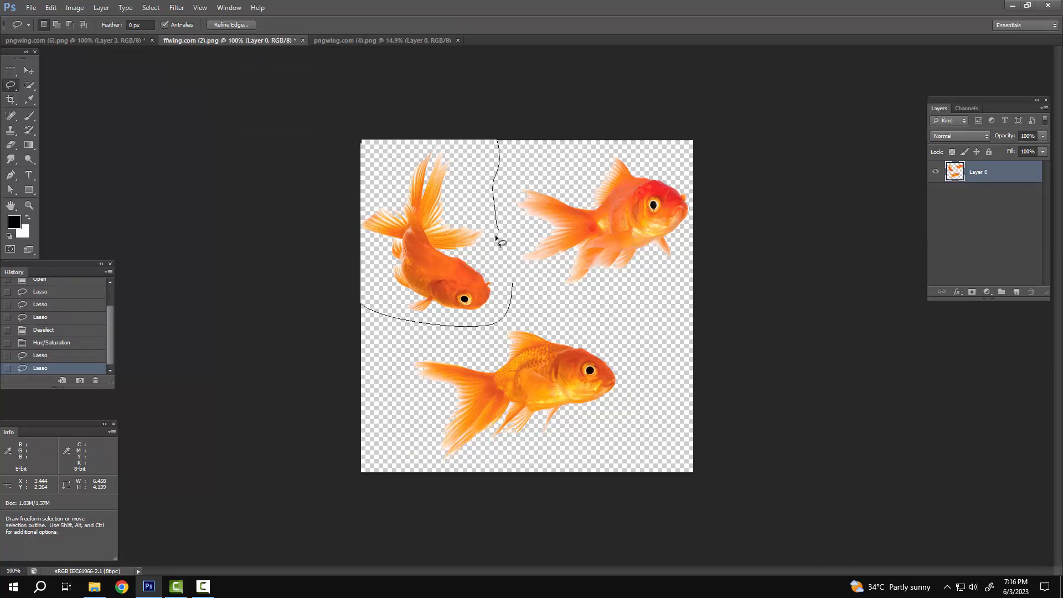
drag(497, 238, 373, 188)
key(ctrl+c)
click(61, 40)
key(ctrl+v)
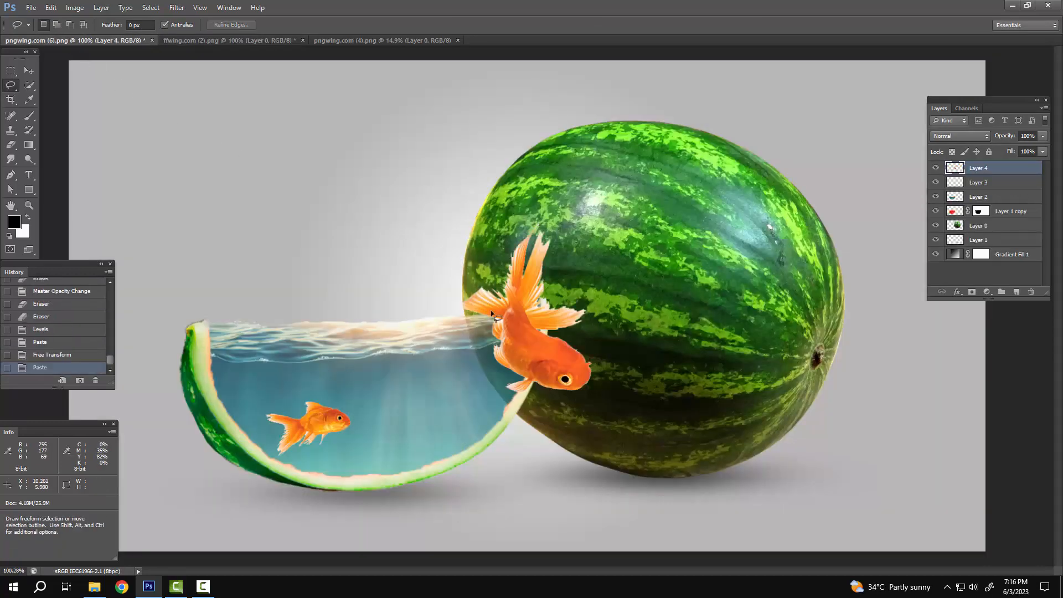
Scale the downward-facing goldfish to about 46.6%, flip it horizontally, and place it in the water beside the whole watermelon.
drag(455, 377, 456, 379)
key(ctrl+d)
key(ctrl+t)
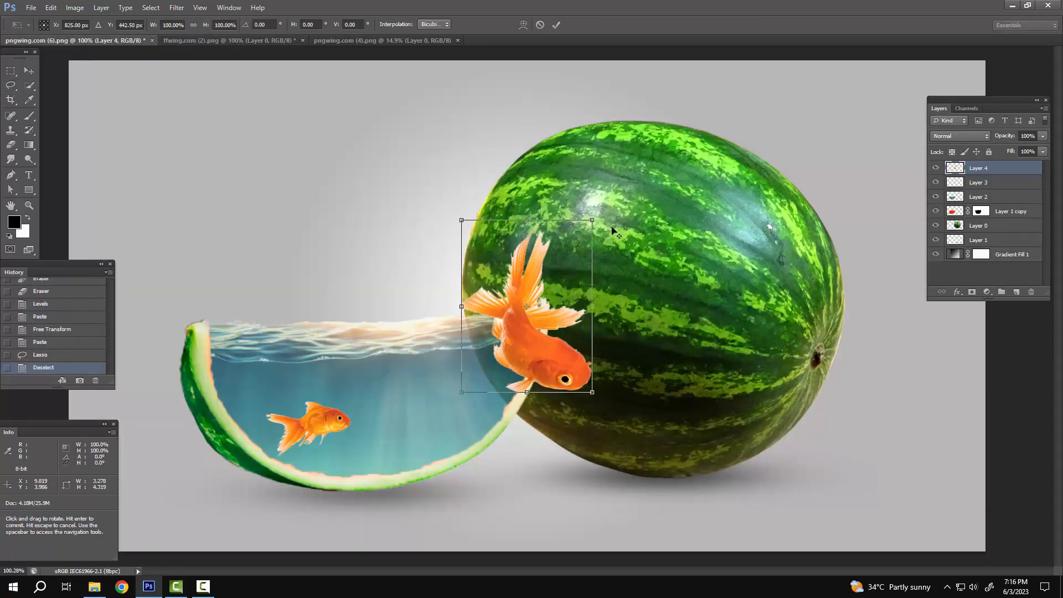
mouse_move(595, 217)
mouse_down()
mouse_move(577, 262)
mouse_move(558, 267)
mouse_up()
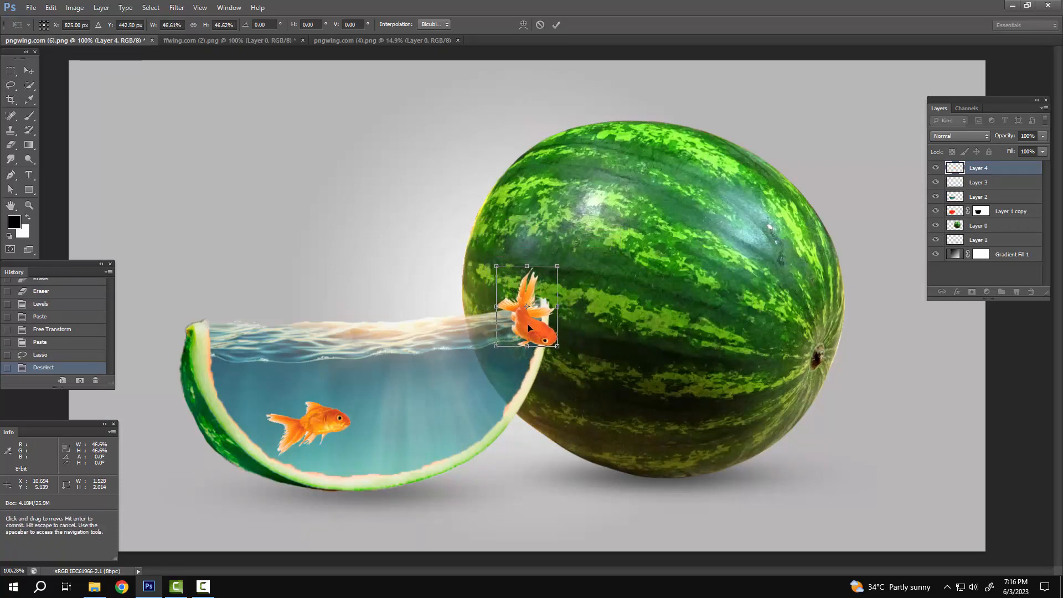
drag(528, 327, 474, 390)
right_click(448, 391)
click(477, 373)
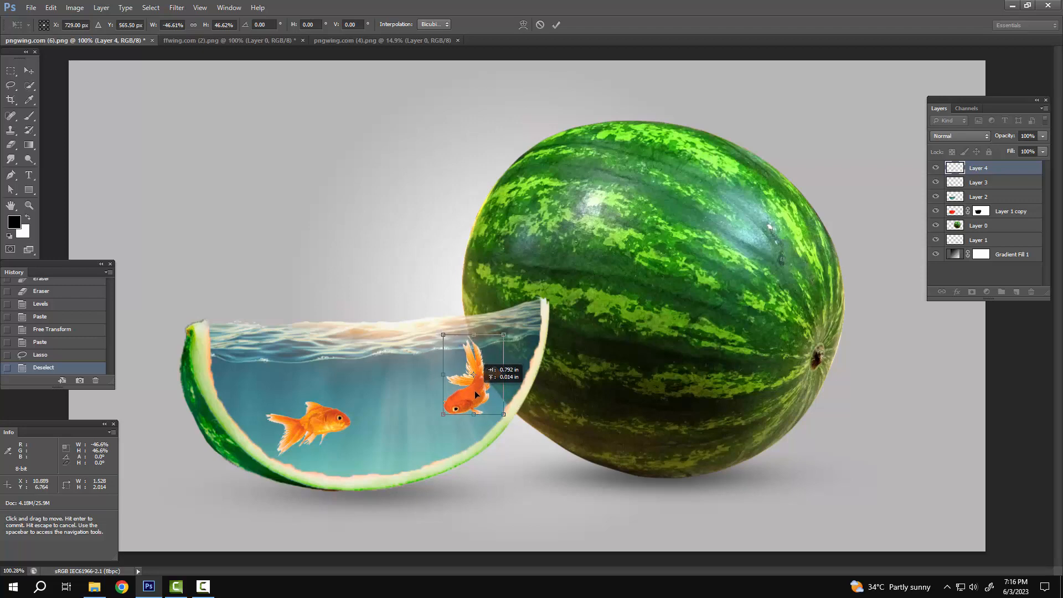
key(Return)
Lasso the upper-right goldfish in ffwing (2).png and copy it into the watermelon composition.
click(387, 42)
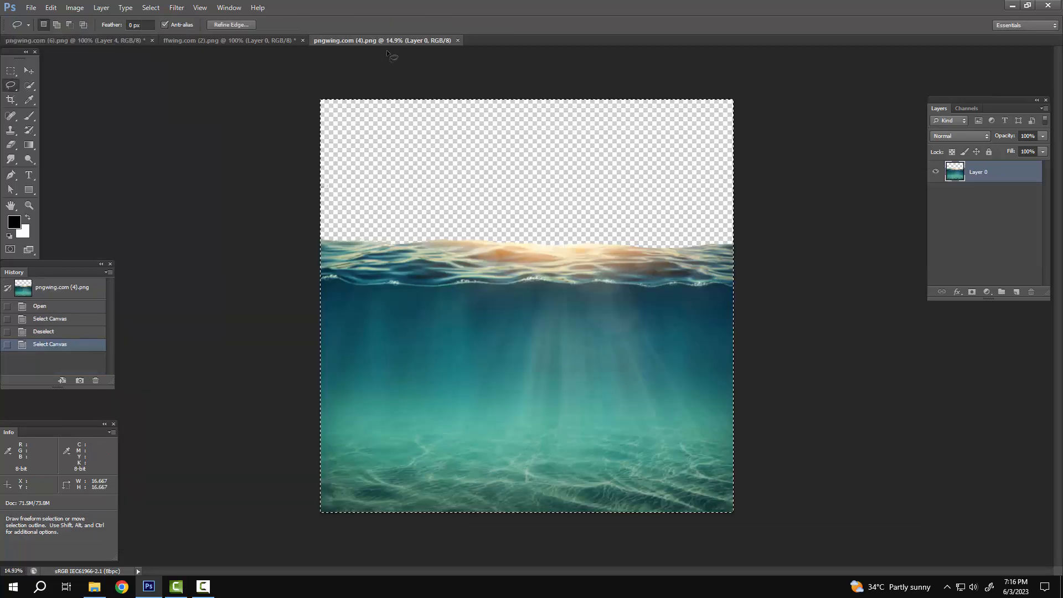
click(272, 43)
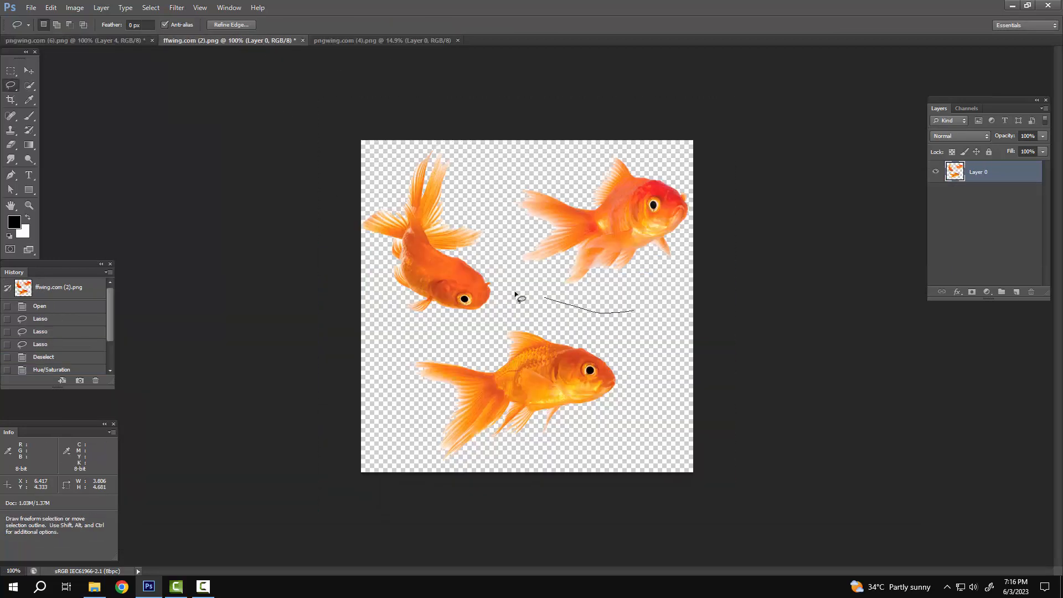
drag(759, 261, 256, 113)
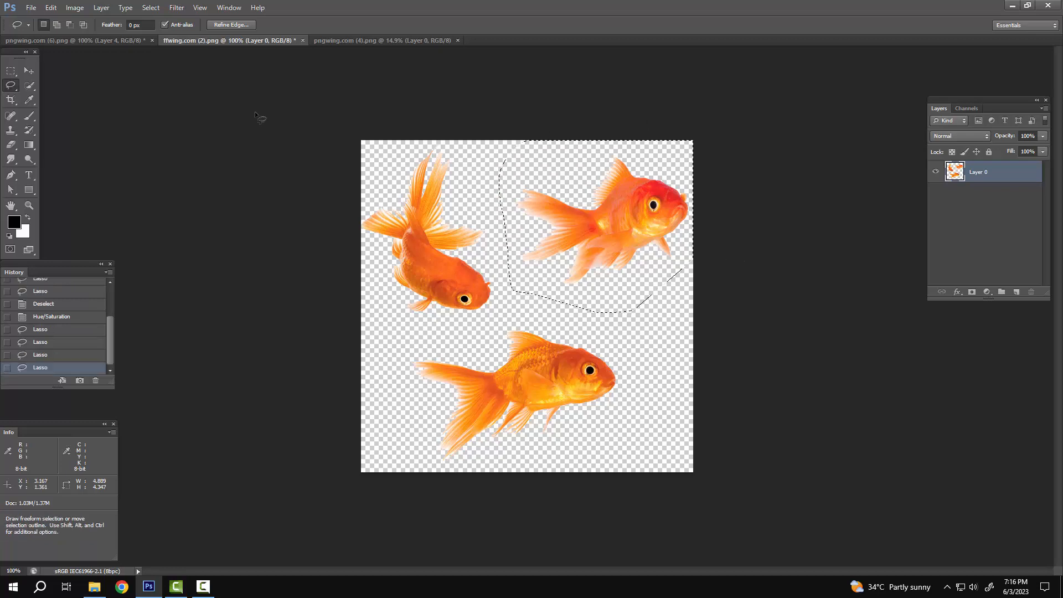
click(112, 41)
key(ctrl+v)
Scale the third goldfish to about 28% and place it between the other two, just below the water surface.
key(ctrl+t)
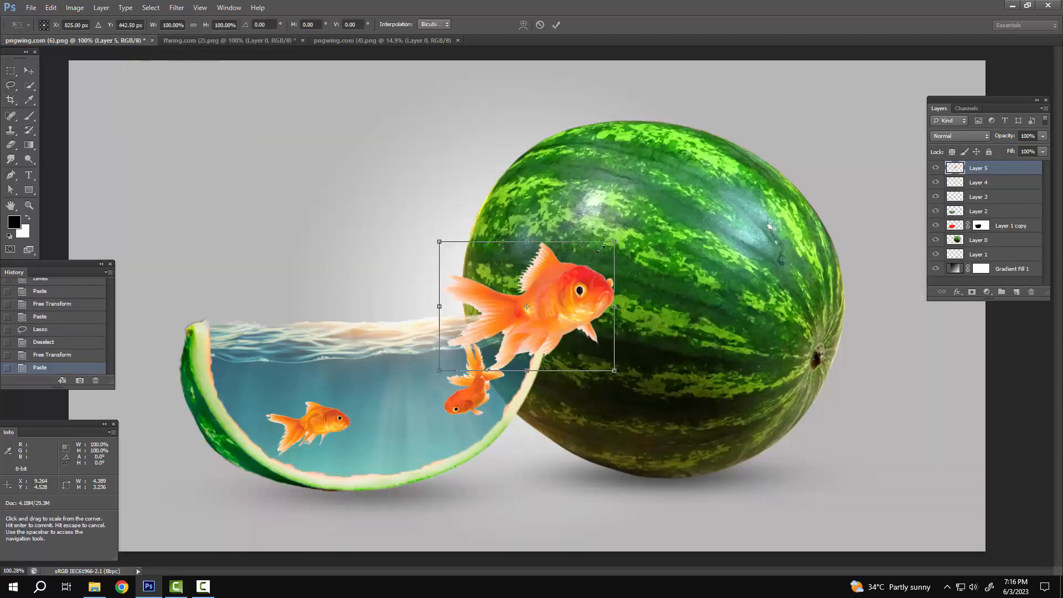
drag(601, 249, 400, 380)
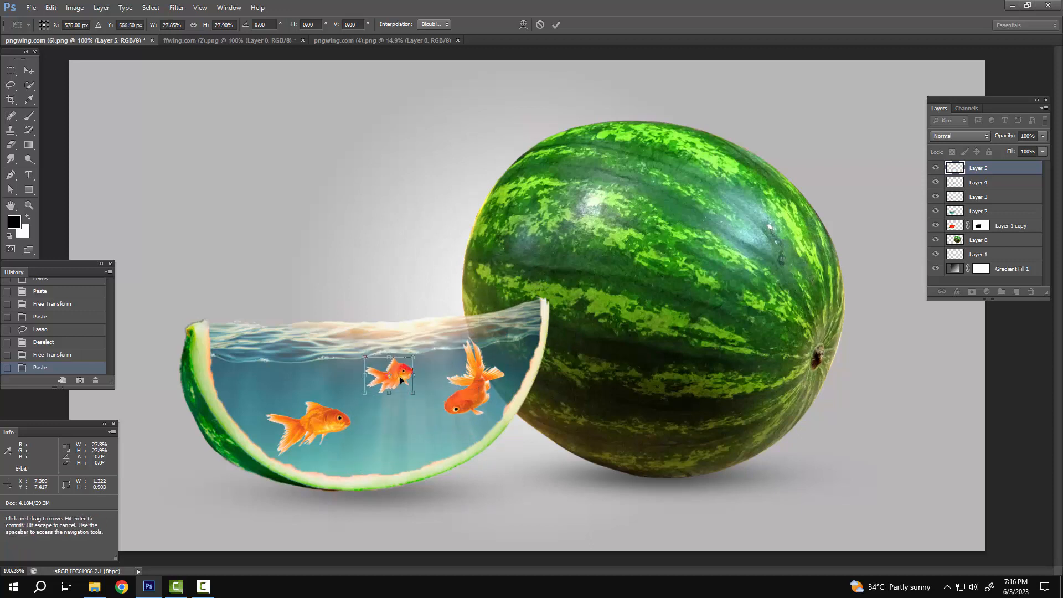
key(Return)
Merge the three goldfish layers into one and set the merged layer's opacity to 83%.
shift+click(1005, 198)
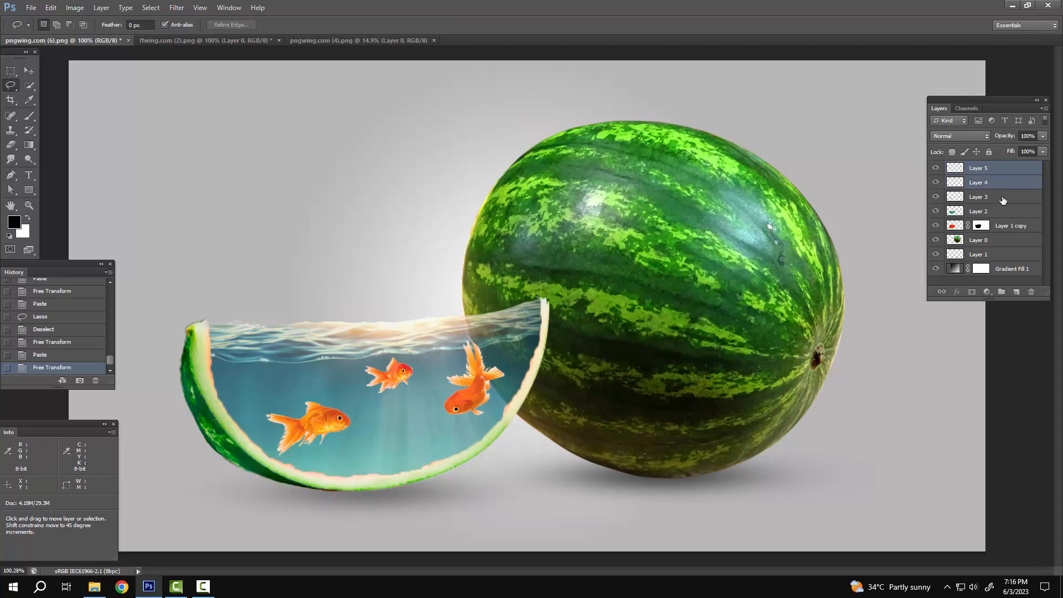
key(ctrl+e)
click(1044, 137)
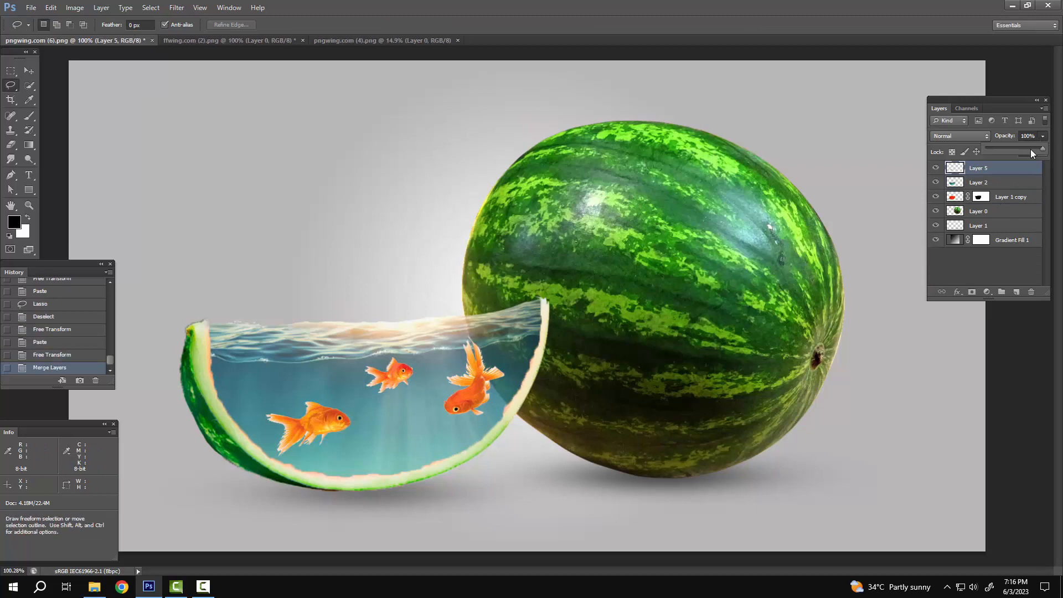
drag(1031, 147, 1028, 148)
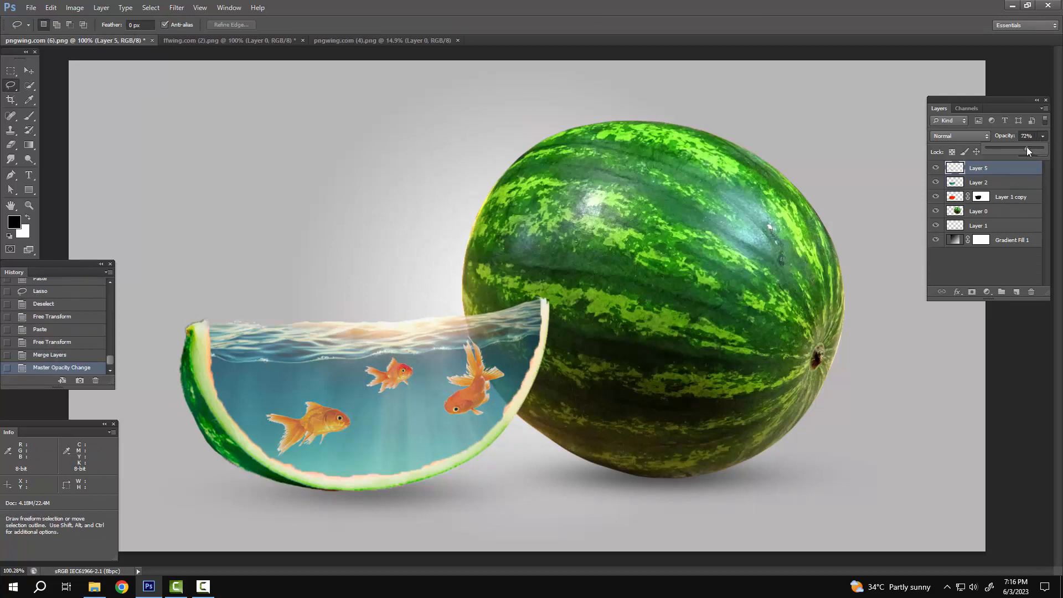
key(ctrl+z)
drag(504, 374, 554, 372)
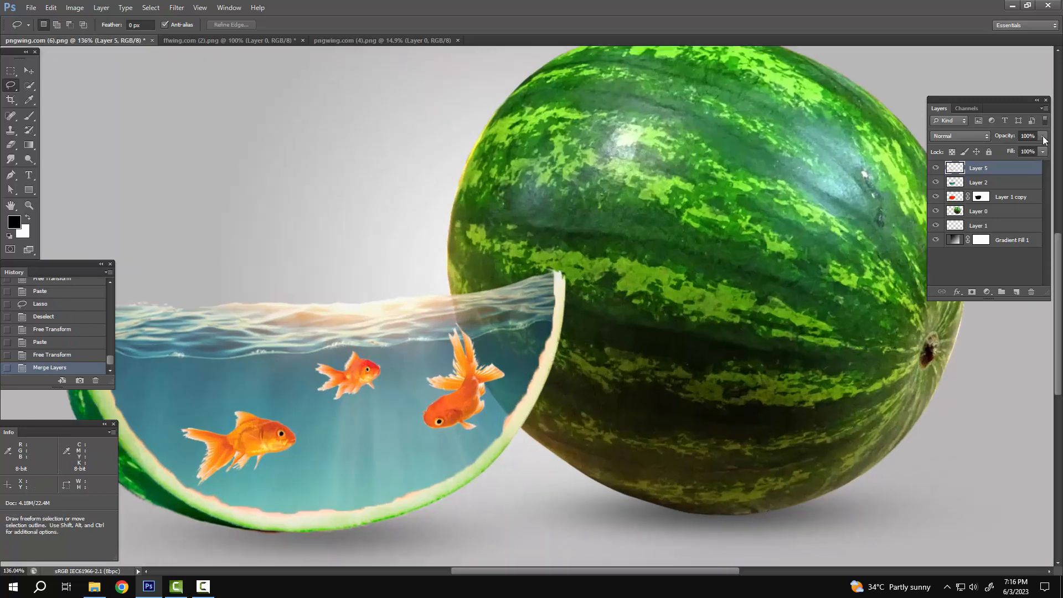
drag(1034, 153, 1031, 147)
Set up the standard Eraser with a soft round brush preset and reduce its size to 80 px.
key(e)
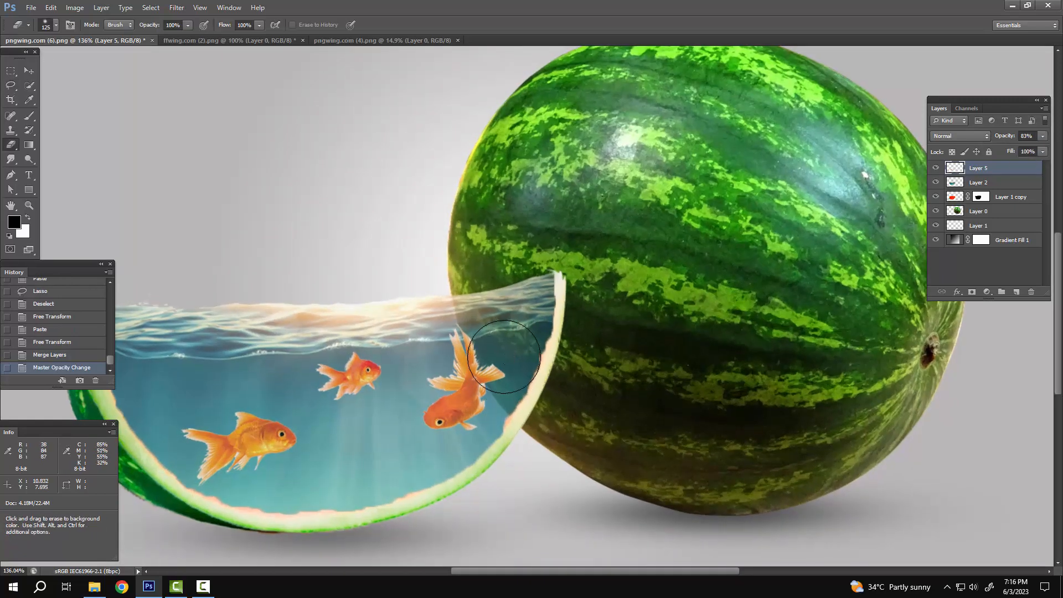
click(11, 151)
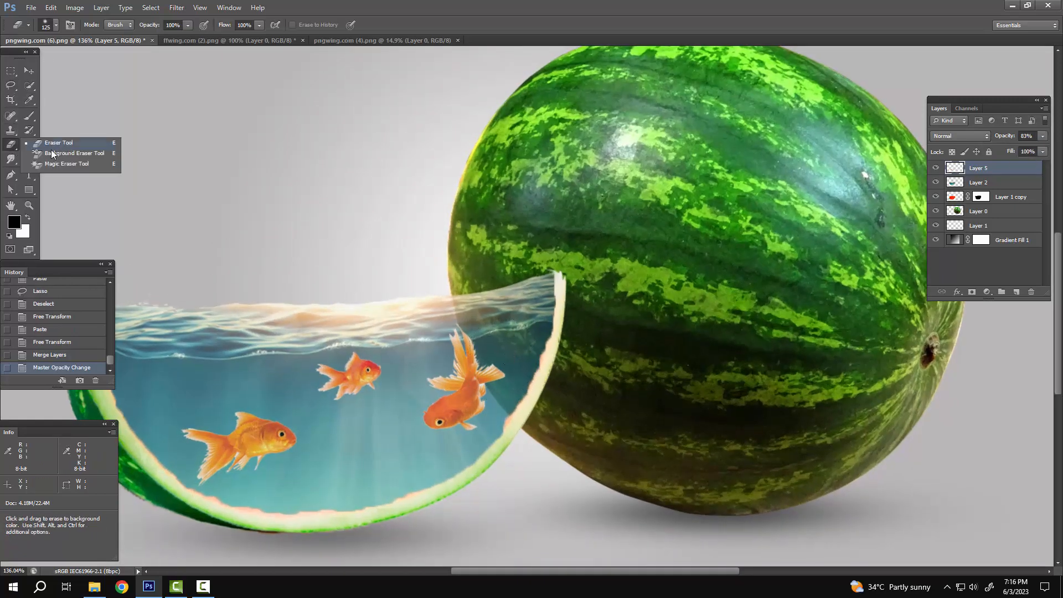
click(72, 144)
scroll(491, 382, up, 1)
key(F5)
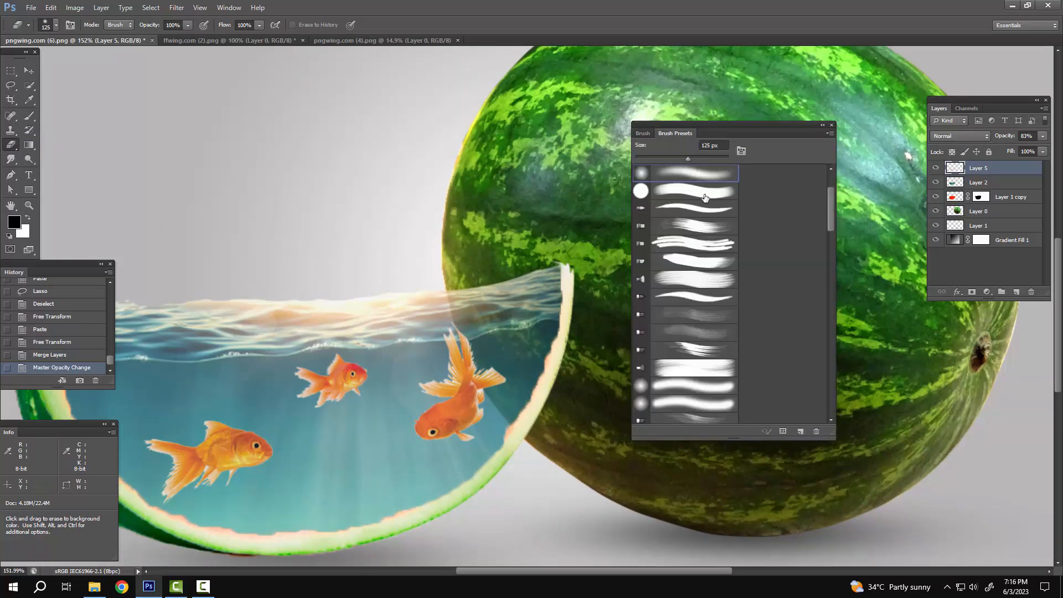
double_click(708, 176)
click(636, 200)
click(830, 128)
key(bracketleft)
key(bracketleft)
key(bracketleft)
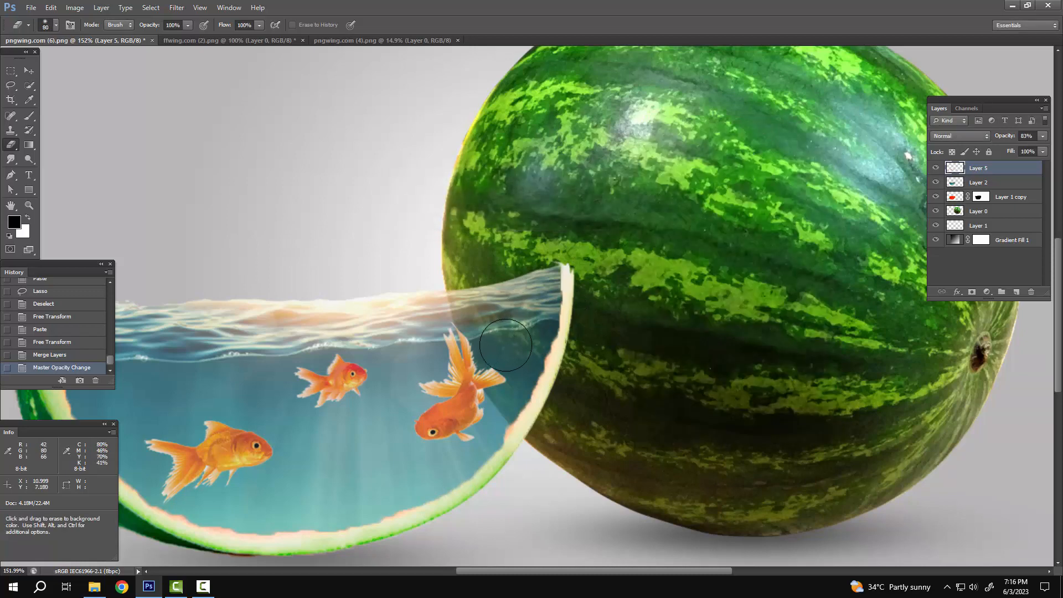
Fade the tail and side fins of the downward-facing goldfish with the soft Eraser at 45 px.
scroll(493, 374, up, 5)
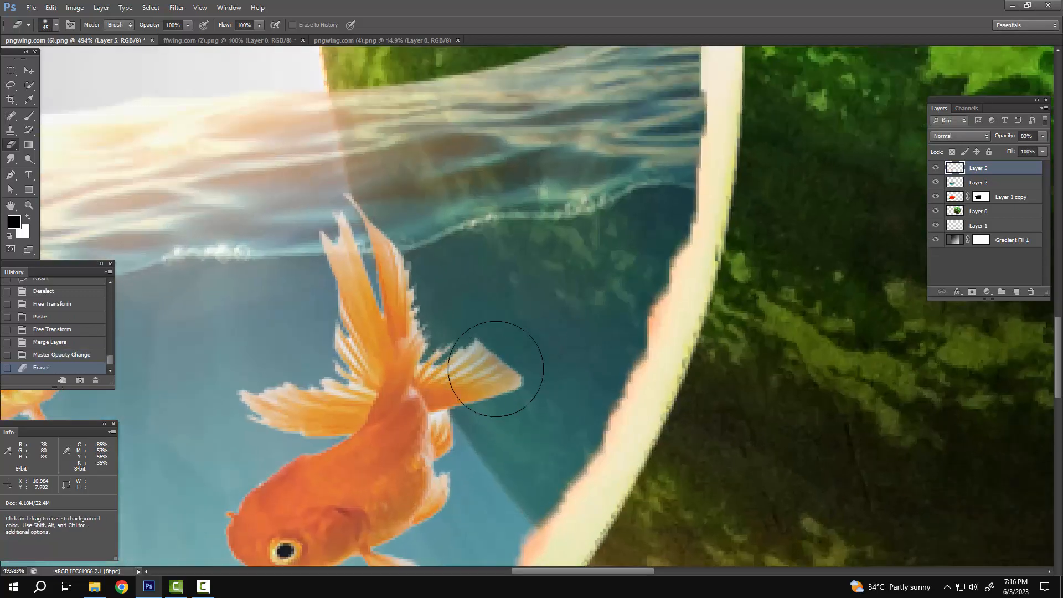
key(Tab)
mouse_move(464, 350)
mouse_down()
mouse_move(491, 356)
mouse_move(394, 294)
mouse_move(383, 158)
mouse_up()
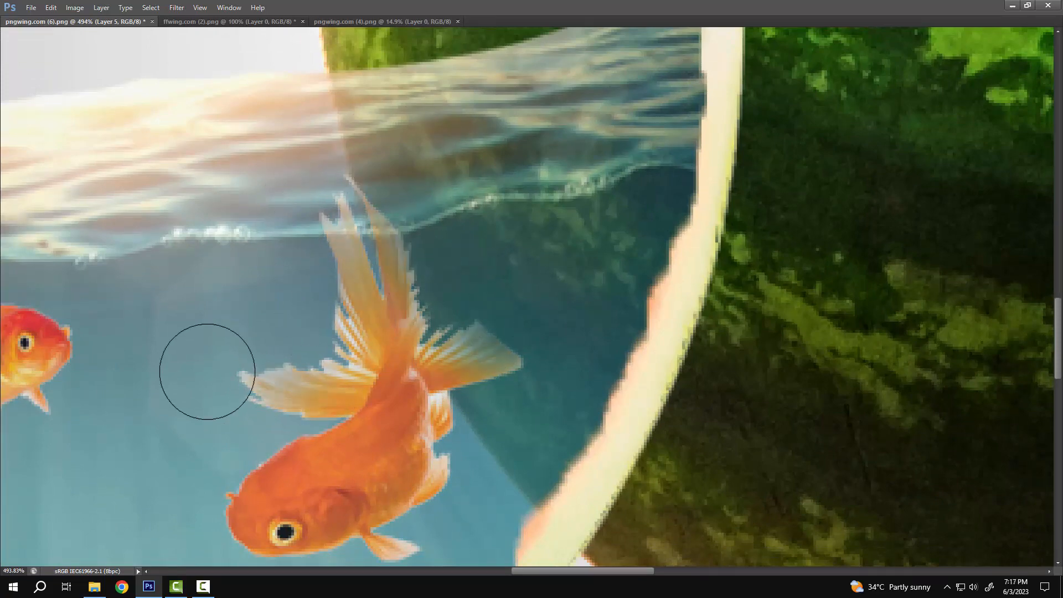
Soften the tail and lower fin edges of the small middle goldfish into the water with the soft Eraser.
drag(331, 376, 806, 254)
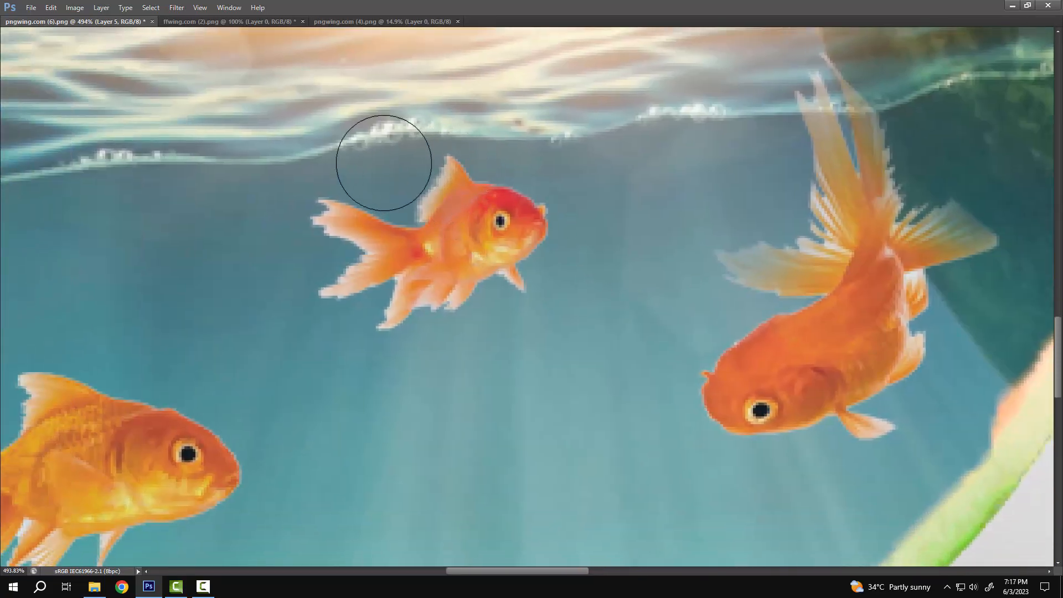
mouse_move(370, 337)
mouse_down()
mouse_move(425, 304)
mouse_move(416, 354)
mouse_up()
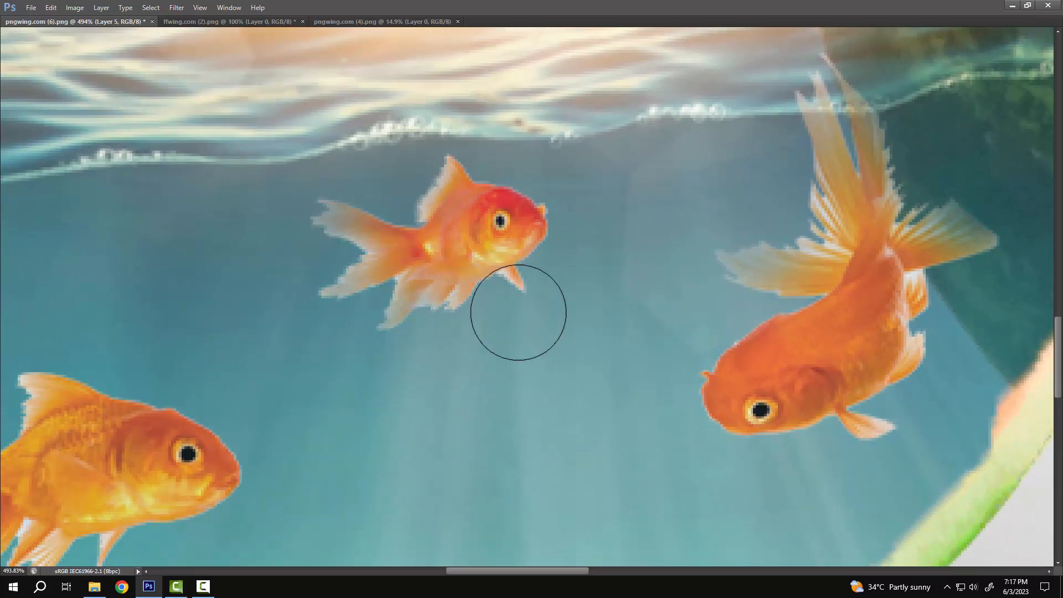
drag(531, 330, 454, 332)
Fade the long tail and underside fins of the large goldfish near the slice's left rind with the soft Eraser.
drag(422, 359, 572, 326)
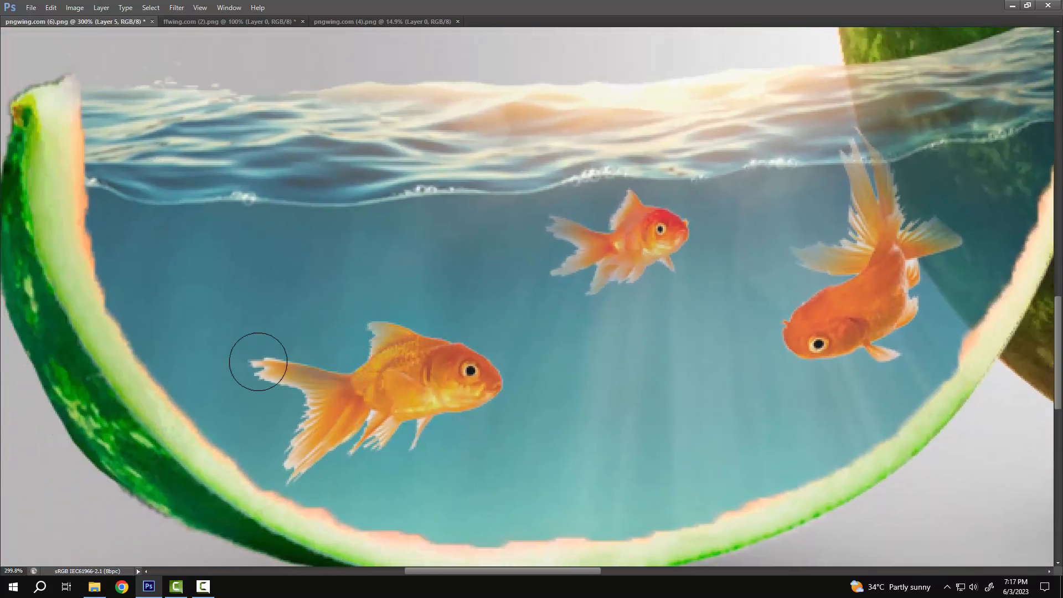
mouse_move(258, 360)
mouse_down()
mouse_move(289, 455)
mouse_move(309, 421)
mouse_move(298, 458)
mouse_move(396, 442)
mouse_move(432, 449)
mouse_up()
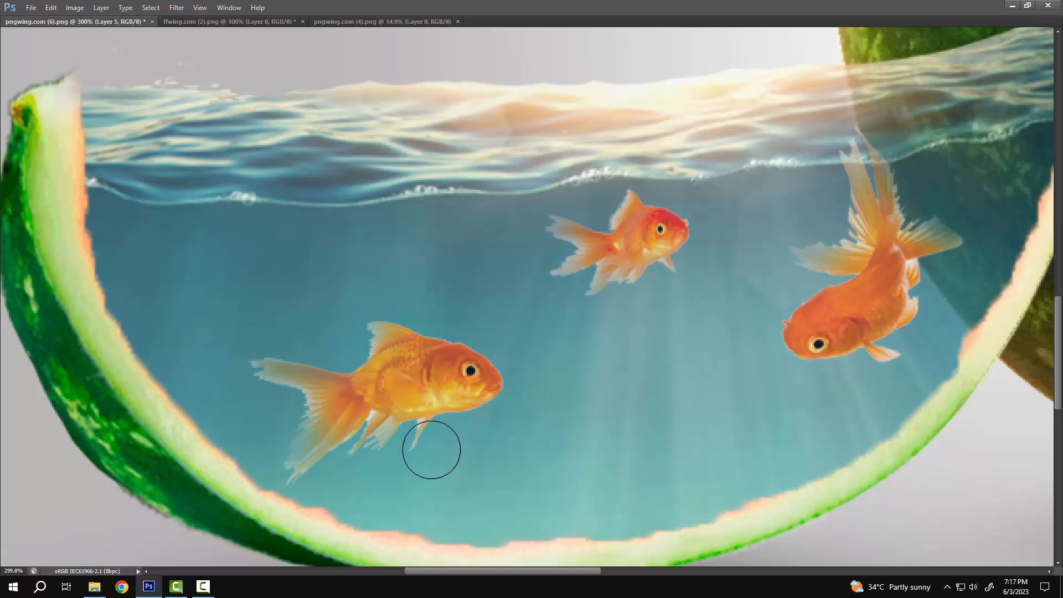
right_click(537, 323)
click(550, 334)
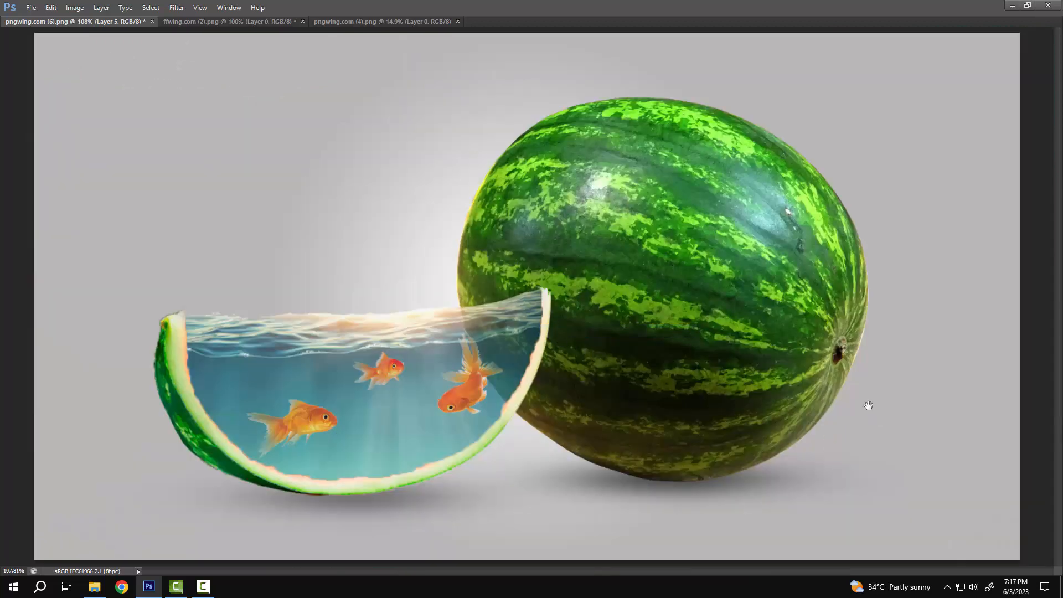
drag(864, 408, 852, 398)
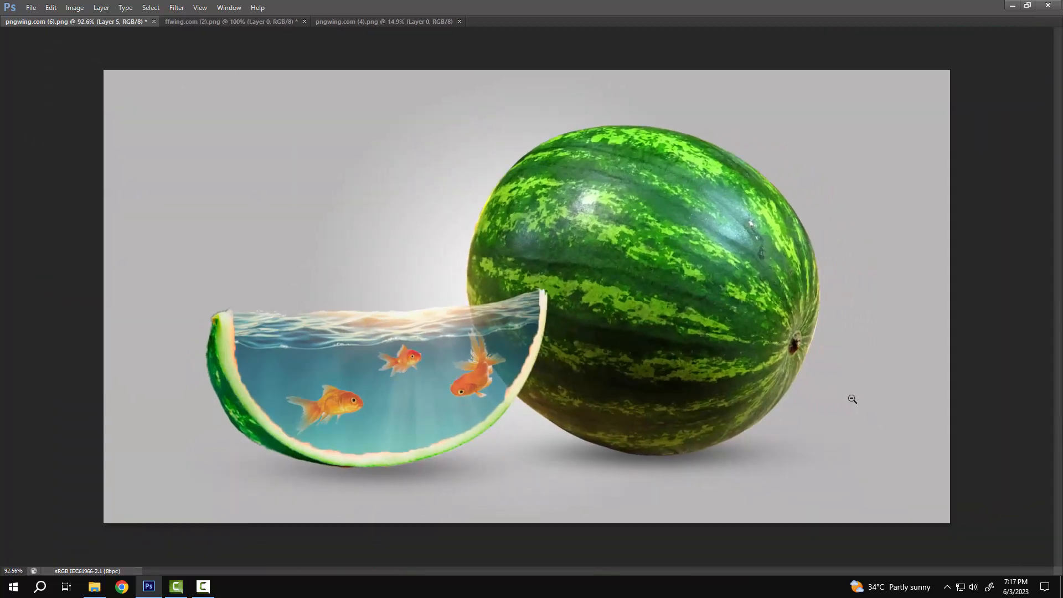